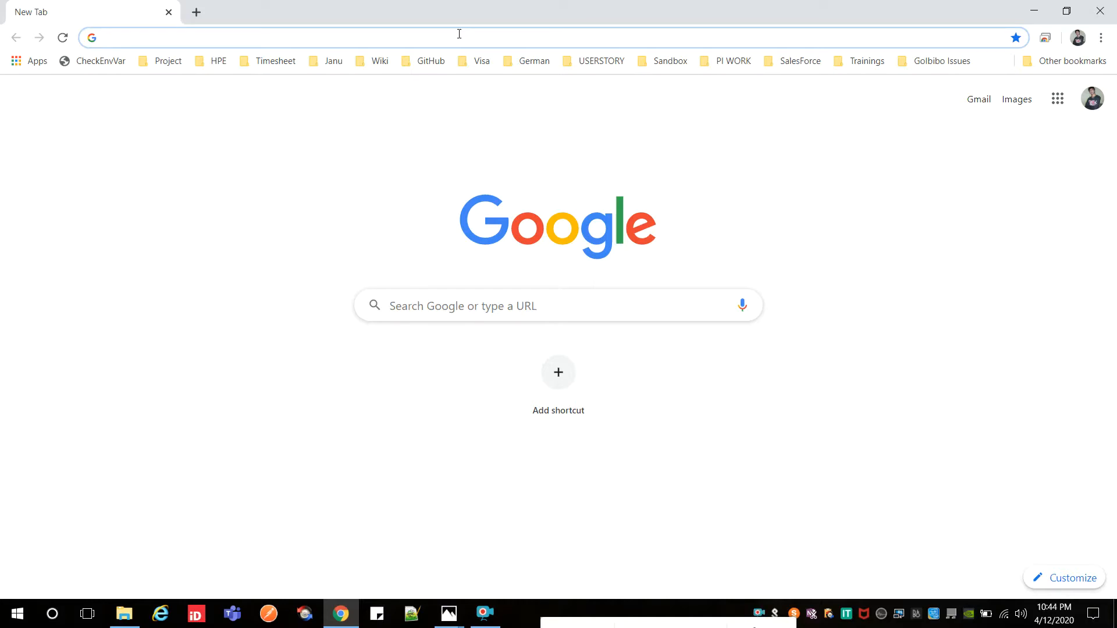
# Step: Search Google for "google cloud platform signup" and open the Google Cloud Platform Free Tier result in a new tab
pyautogui.write('google')
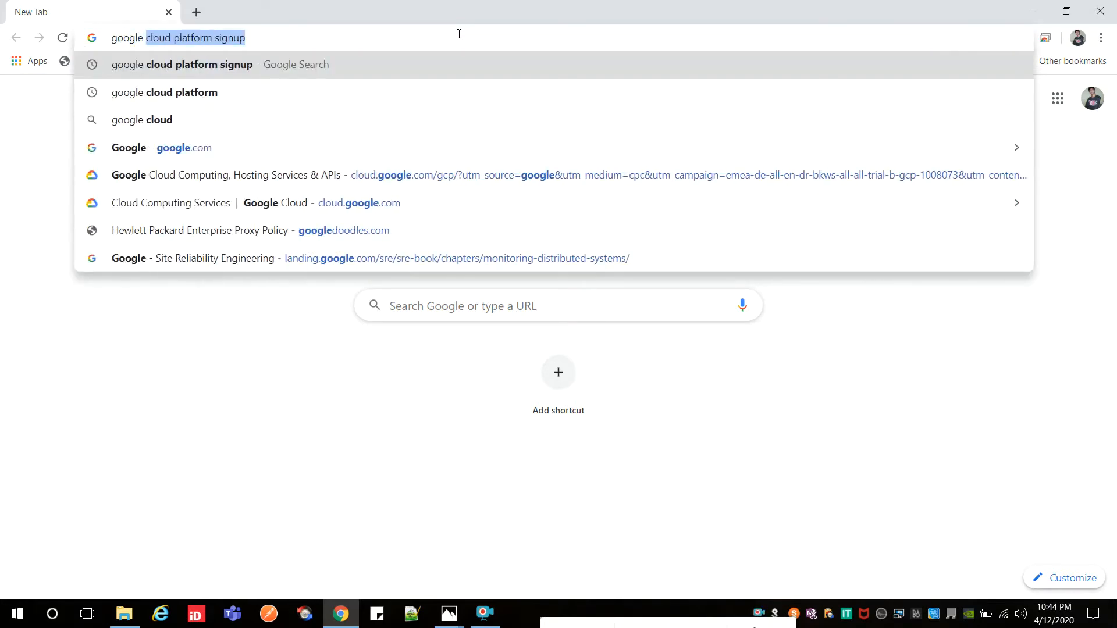
pyautogui.press('Return')
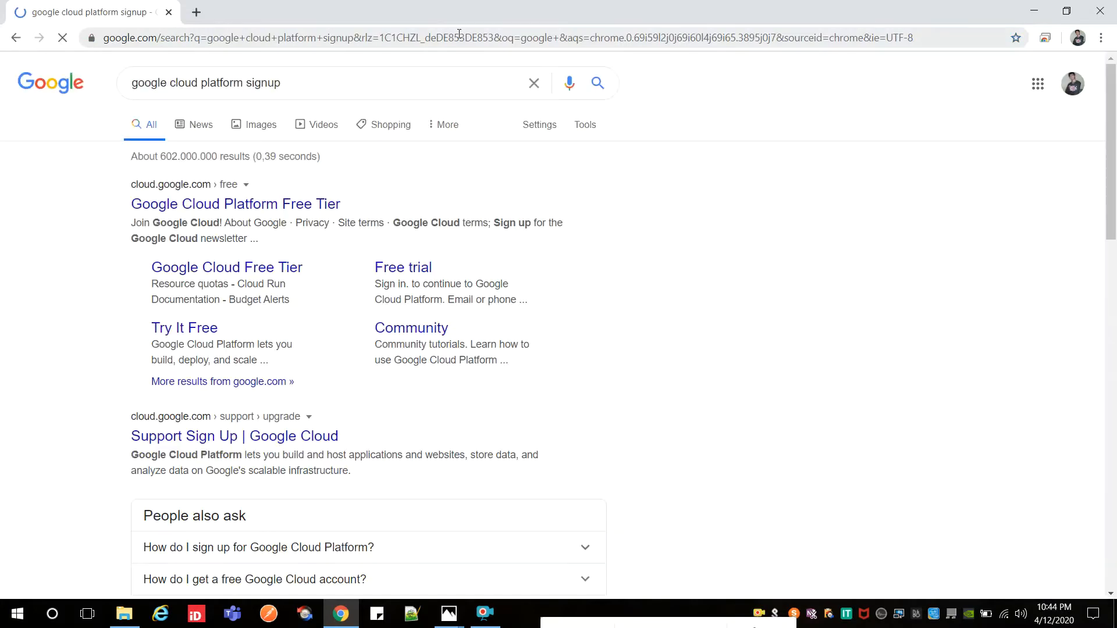
pyautogui.middleClick(288, 216)
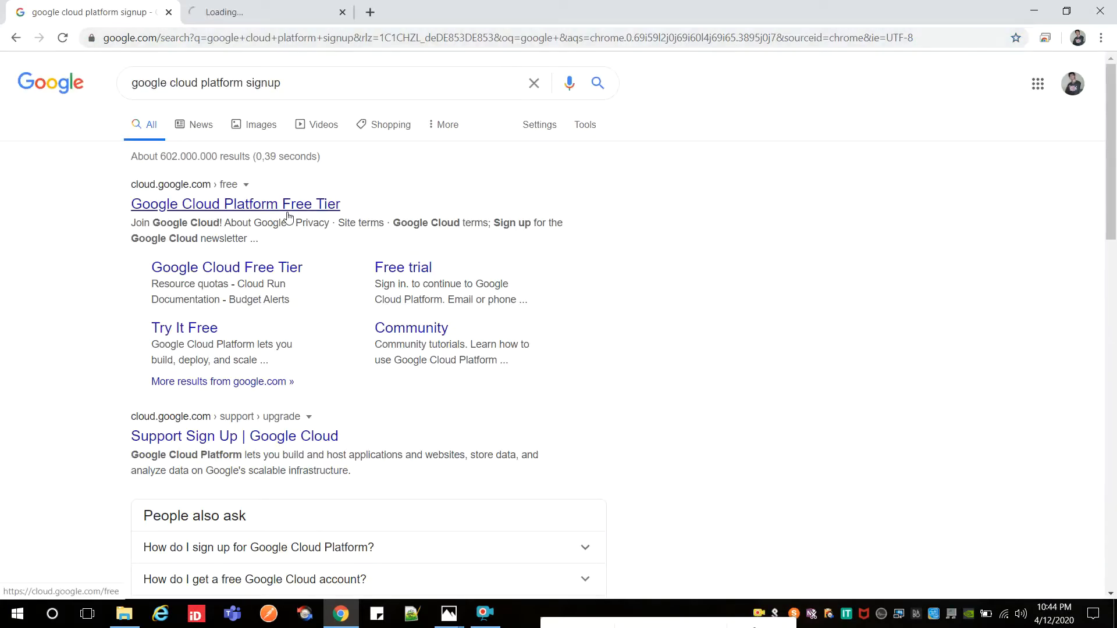
pyautogui.click(231, 7)
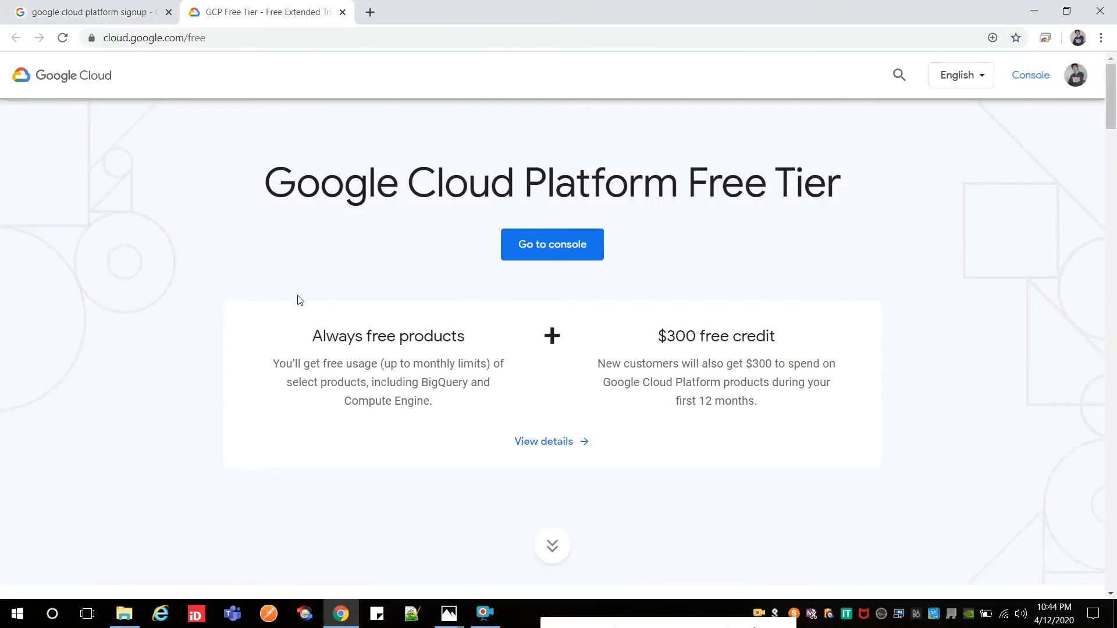
# Step: Examine the free credit offer for new customers, checking its amount and validity period
pyautogui.doubleClick(689, 336)
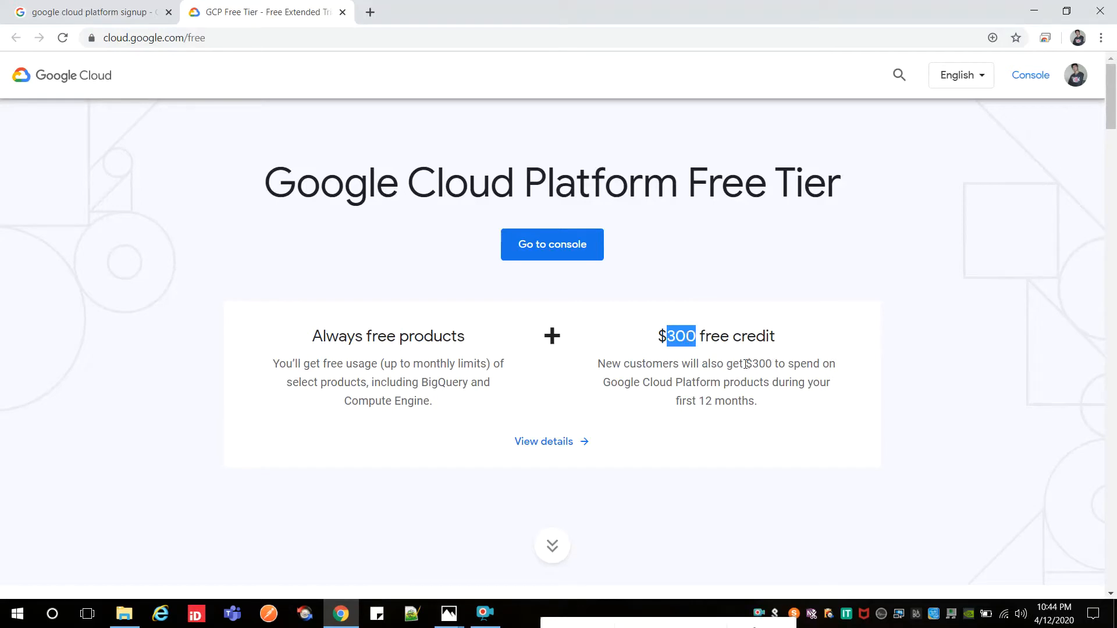
pyautogui.moveTo(700, 402); pyautogui.dragTo(763, 409)
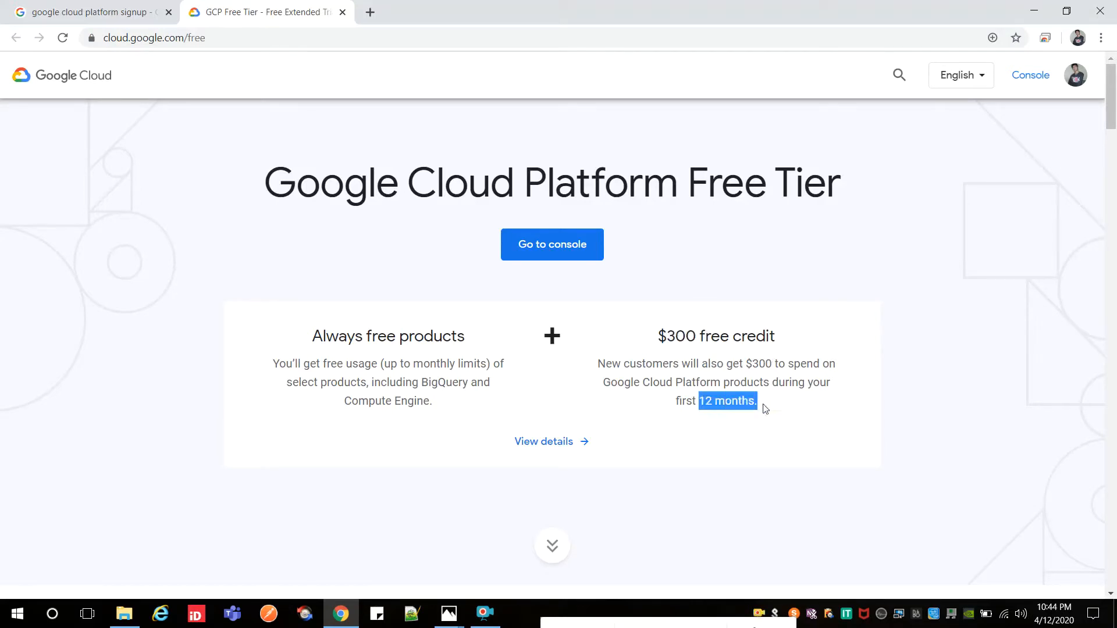
pyautogui.click(767, 409)
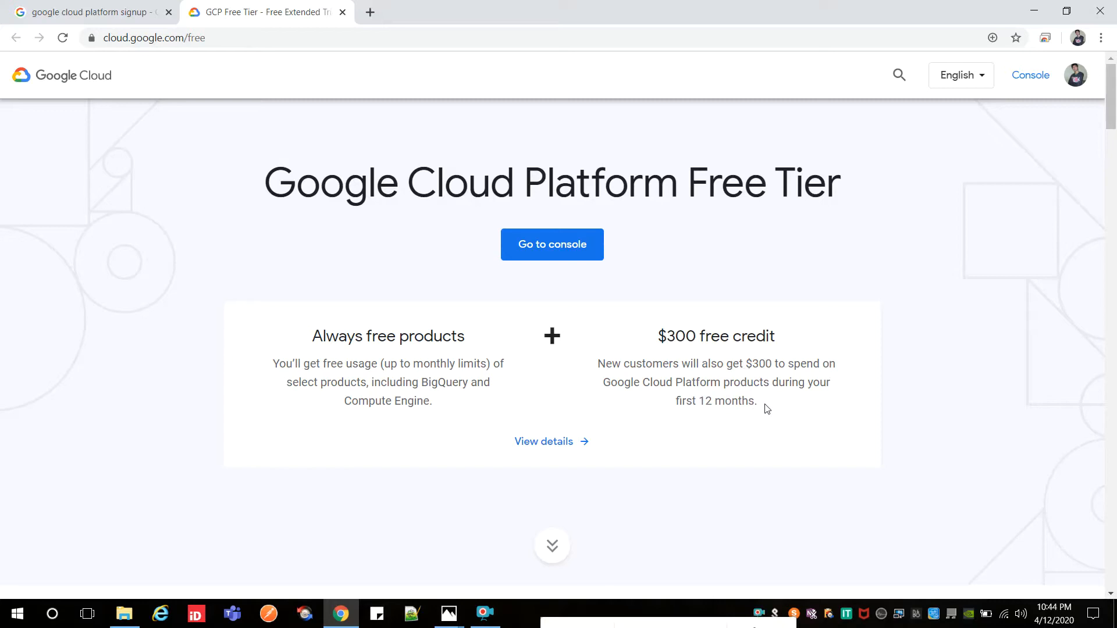
pyautogui.doubleClick(674, 340)
# Step: Look through the always free products and their usage limits on the Free Tier page
pyautogui.scroll(-15, 635, 410)
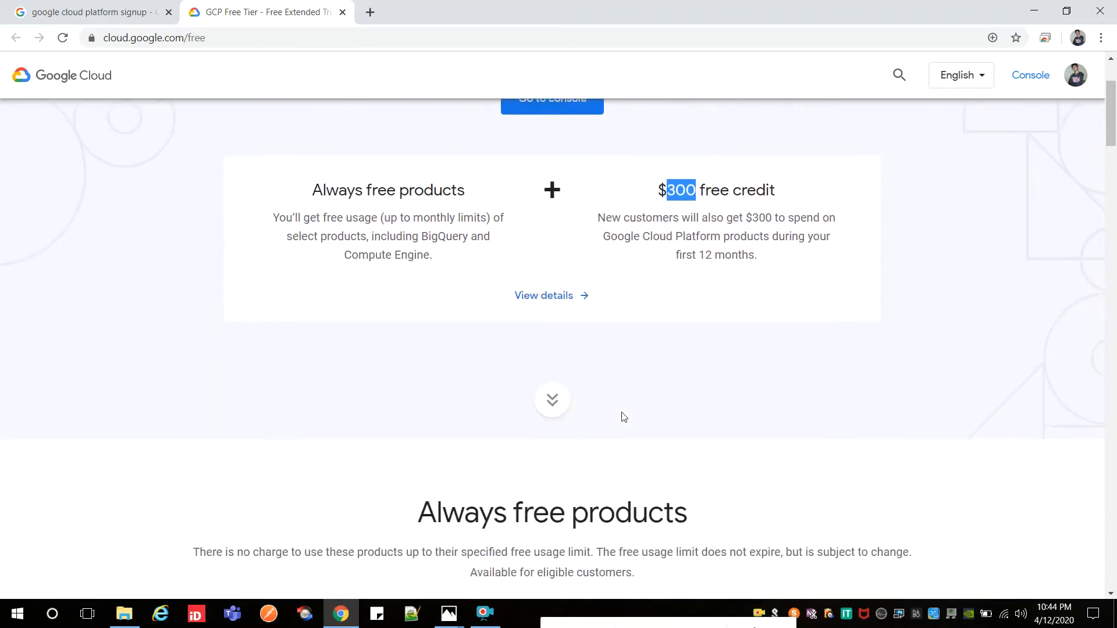
pyautogui.scroll(6, 623, 417)
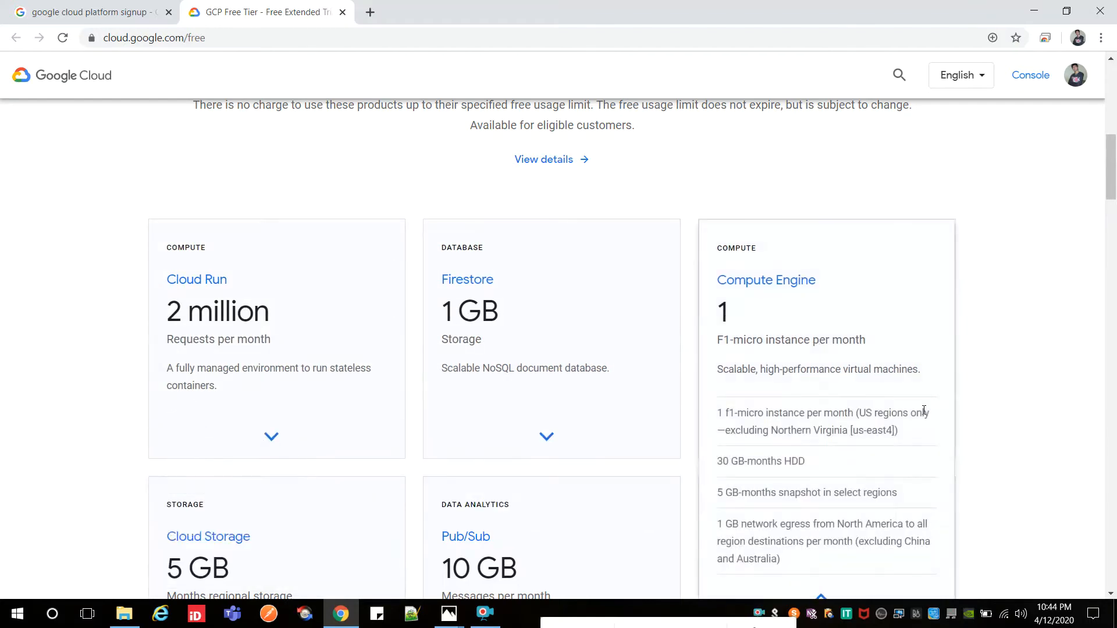
pyautogui.scroll(-7, 924, 415)
pyautogui.scroll(1, 873, 401)
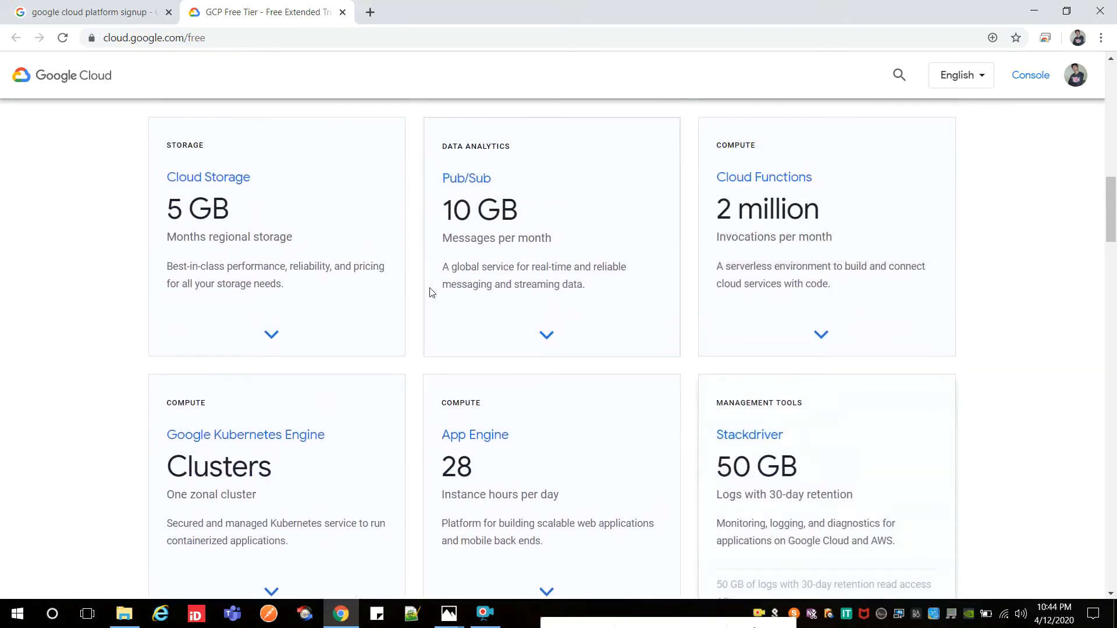
pyautogui.scroll(-1, 968, 441)
pyautogui.scroll(-6, 969, 440)
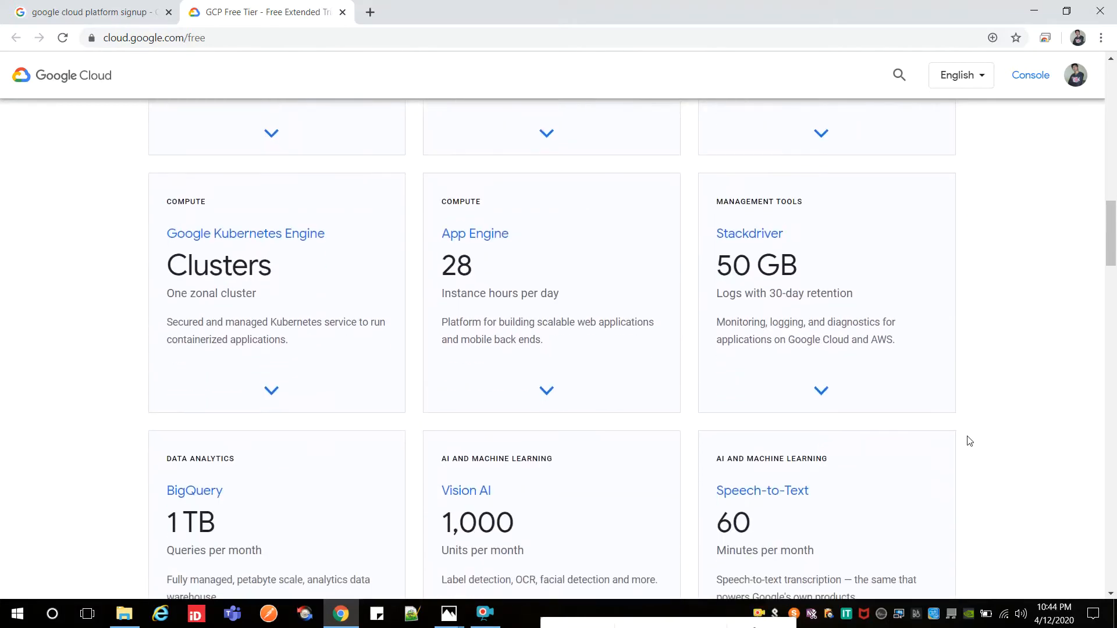
pyautogui.scroll(-1, 969, 441)
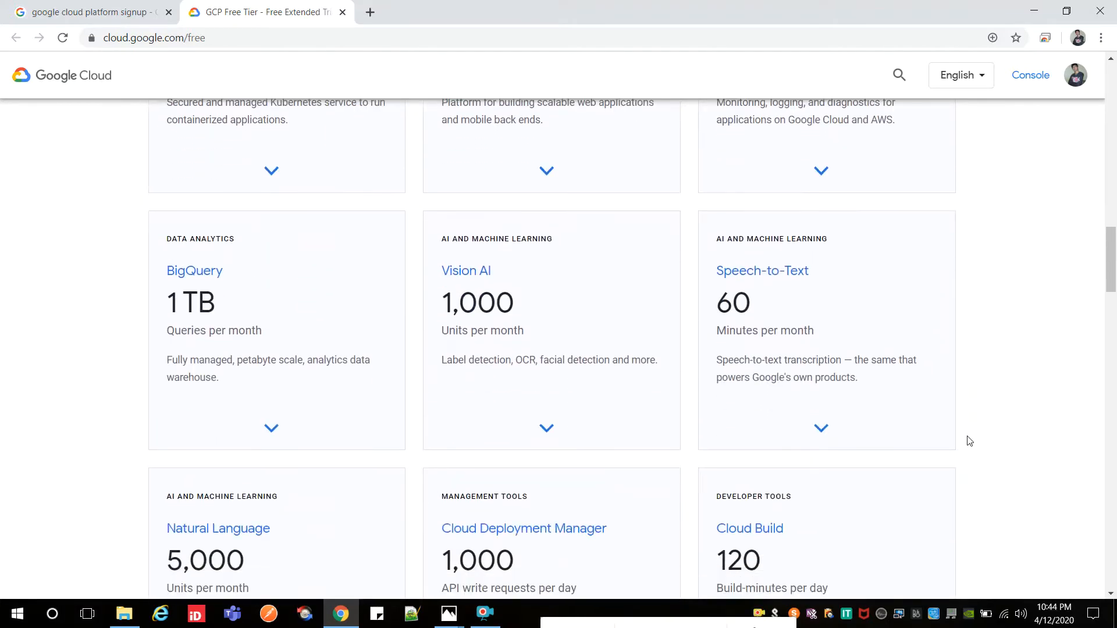
pyautogui.scroll(-9, 969, 441)
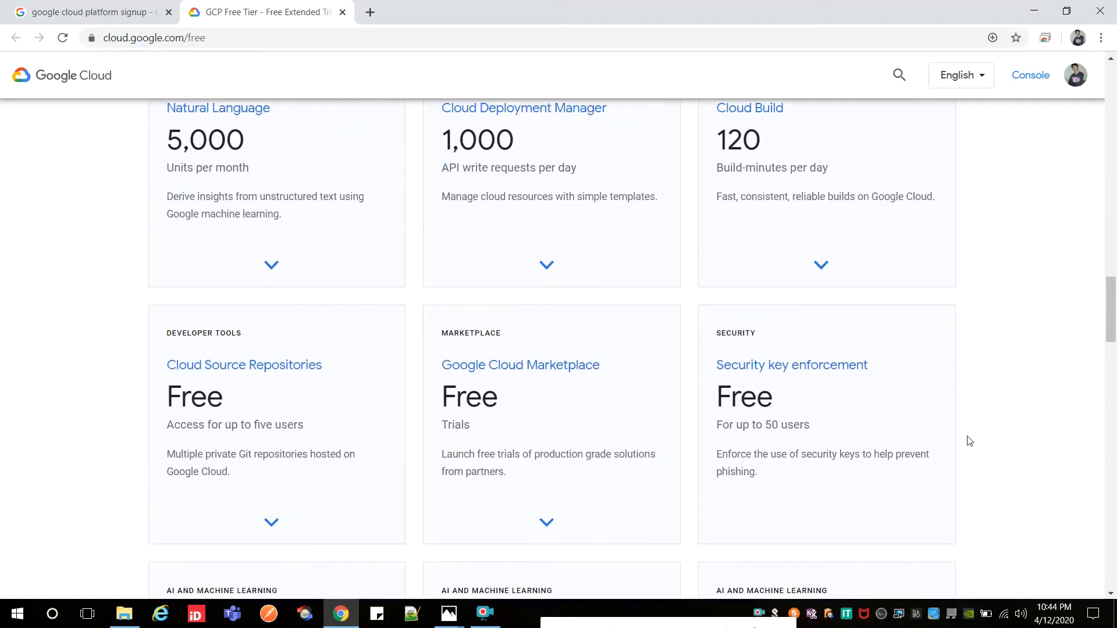
pyautogui.scroll(-13, 969, 441)
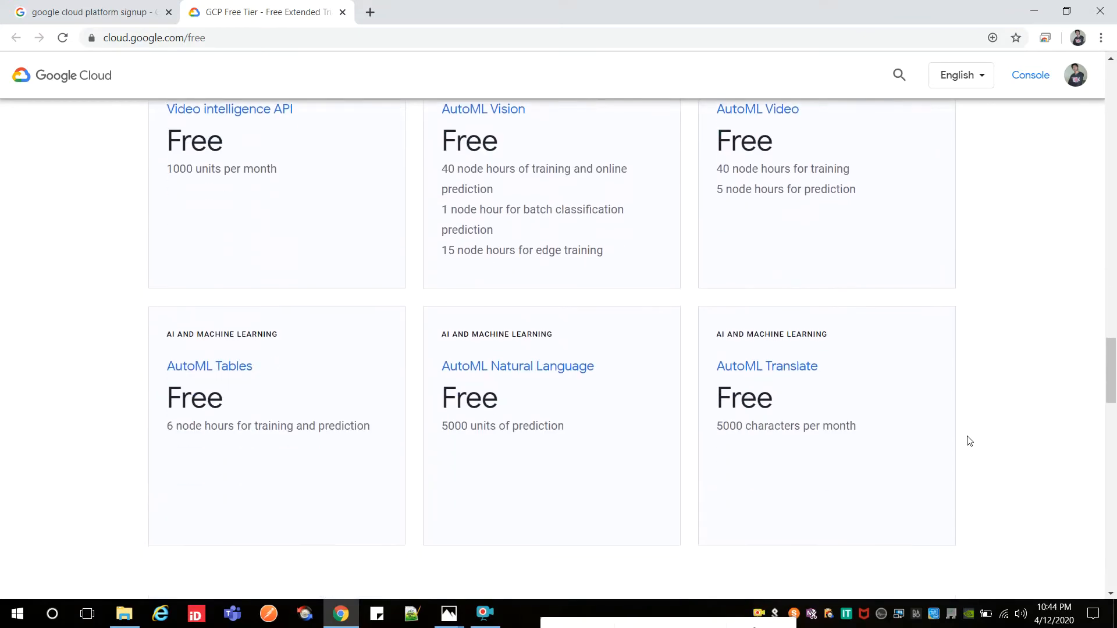
pyautogui.scroll(-20, 969, 441)
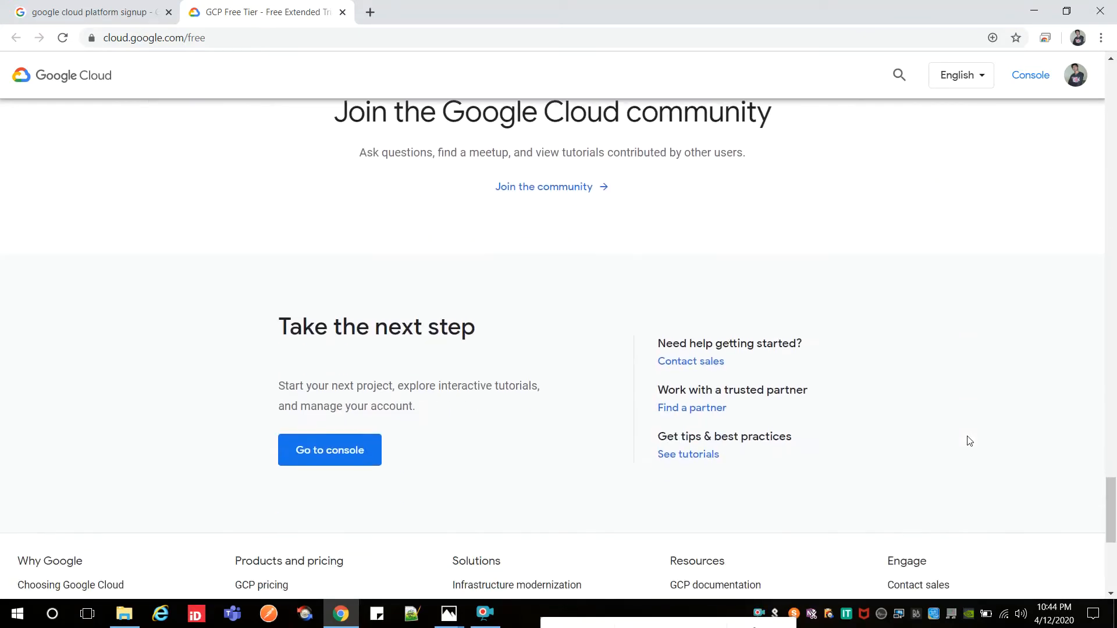
pyautogui.scroll(20, 969, 441)
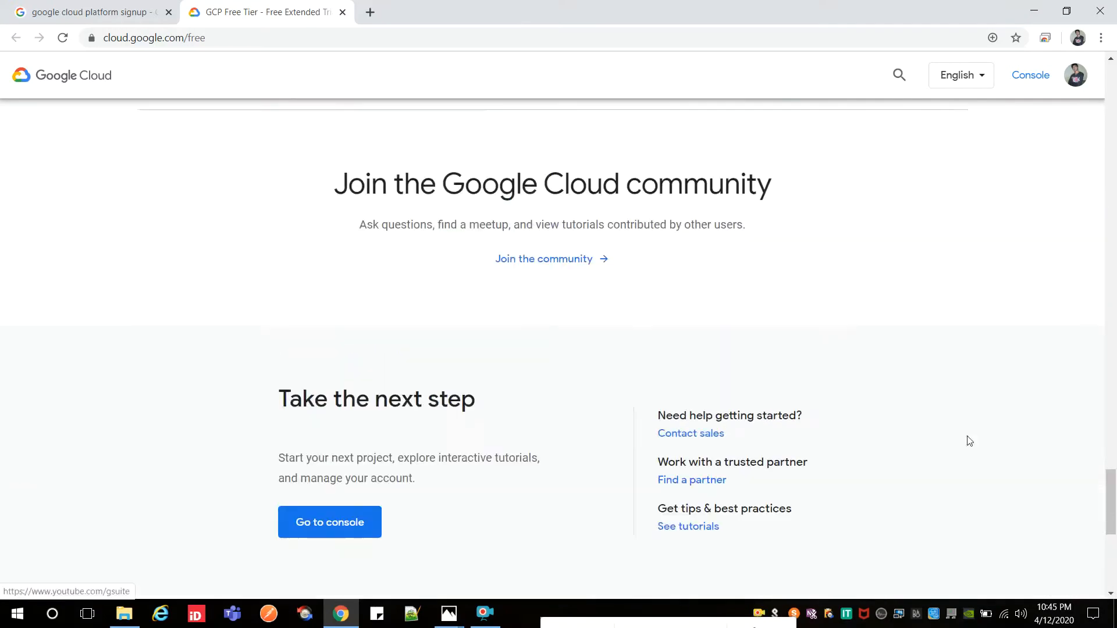
pyautogui.scroll(20, 969, 441)
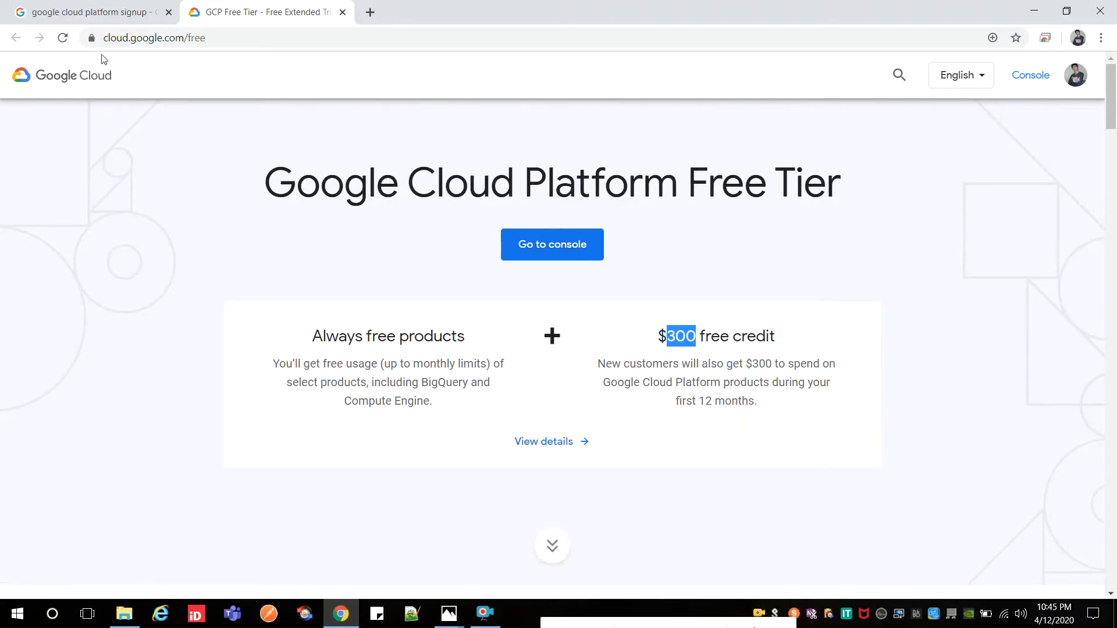
# Step: Return to the search results and open the Free trial link in a new tab
pyautogui.click(65, 6)
pyautogui.scroll(-2, 290, 394)
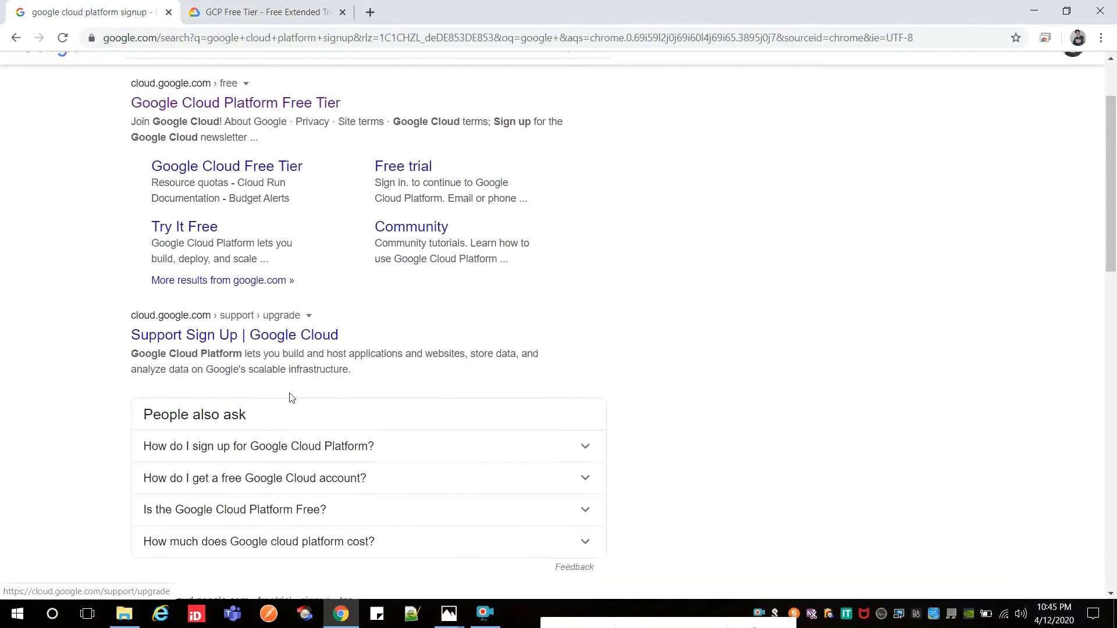
pyautogui.keyDown('ctrl'); pyautogui.click(396, 170); pyautogui.keyUp('ctrl')
pyautogui.click(440, 5)
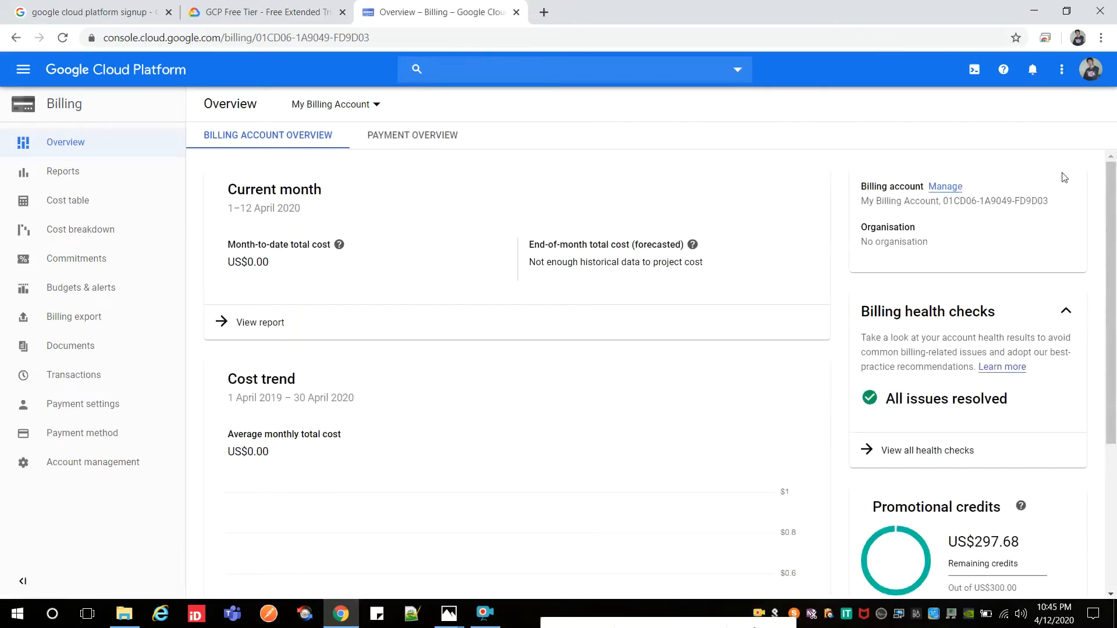
# Step: Sign out of the Google account and sign back in with the account listed in the chooser
pyautogui.click(1091, 69)
pyautogui.click(1067, 200)
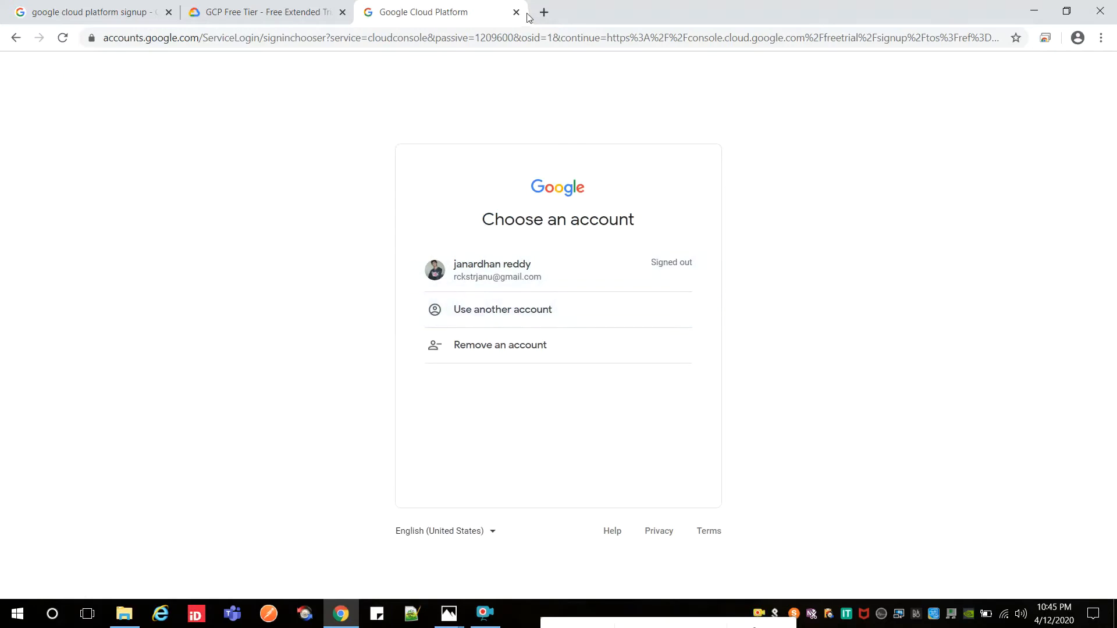
pyautogui.click(527, 283)
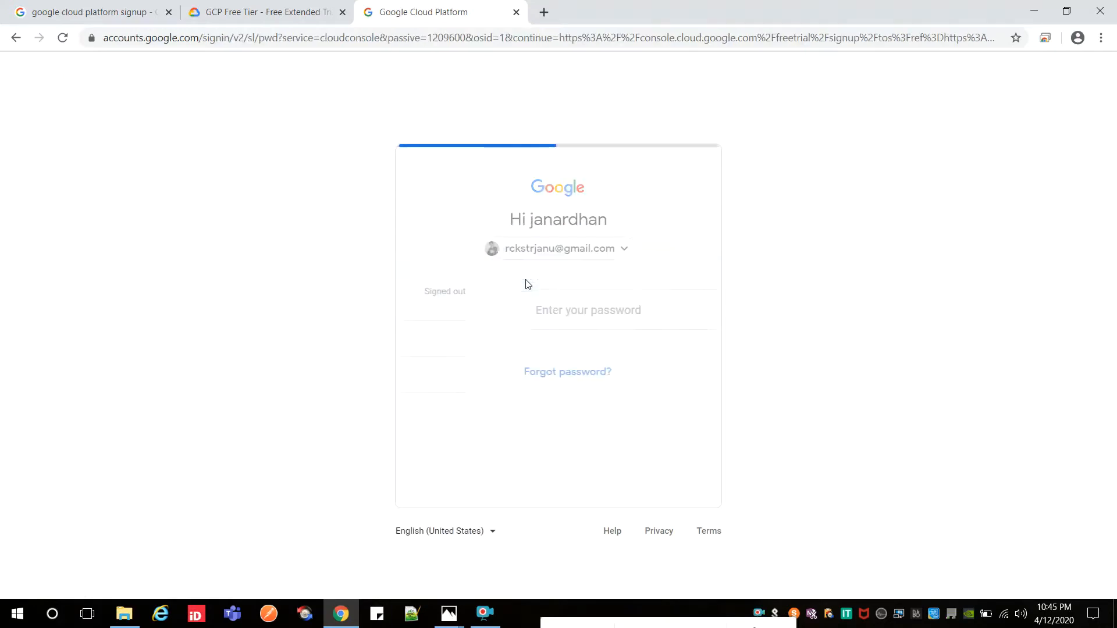
pyautogui.click(654, 382)
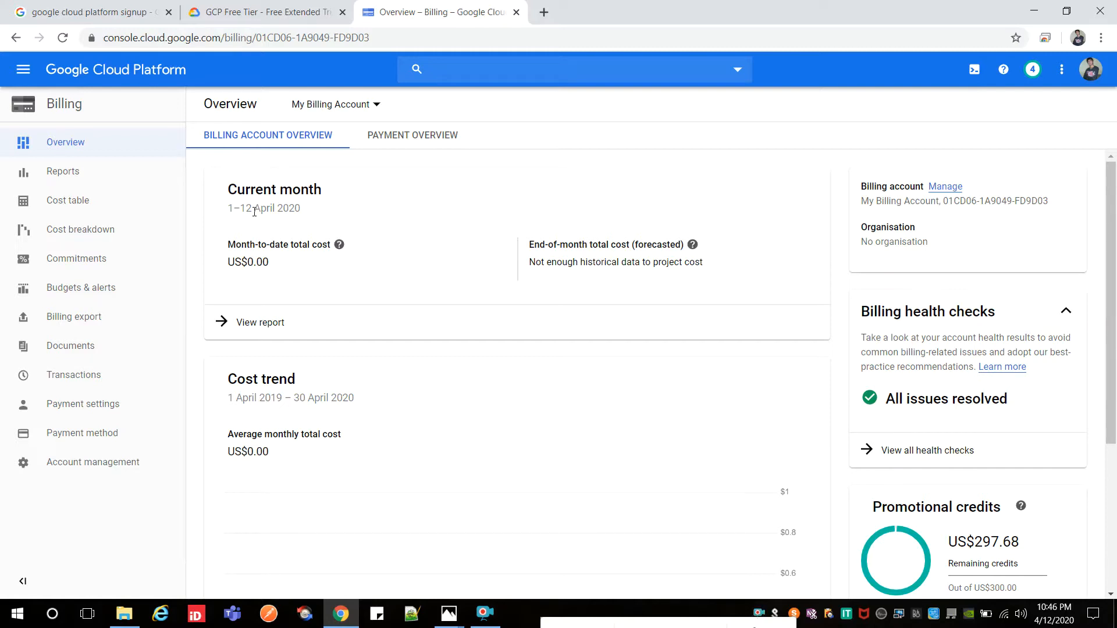
# Step: Visit the console's Home dashboard for the project, then open the Billing overview
pyautogui.click(24, 69)
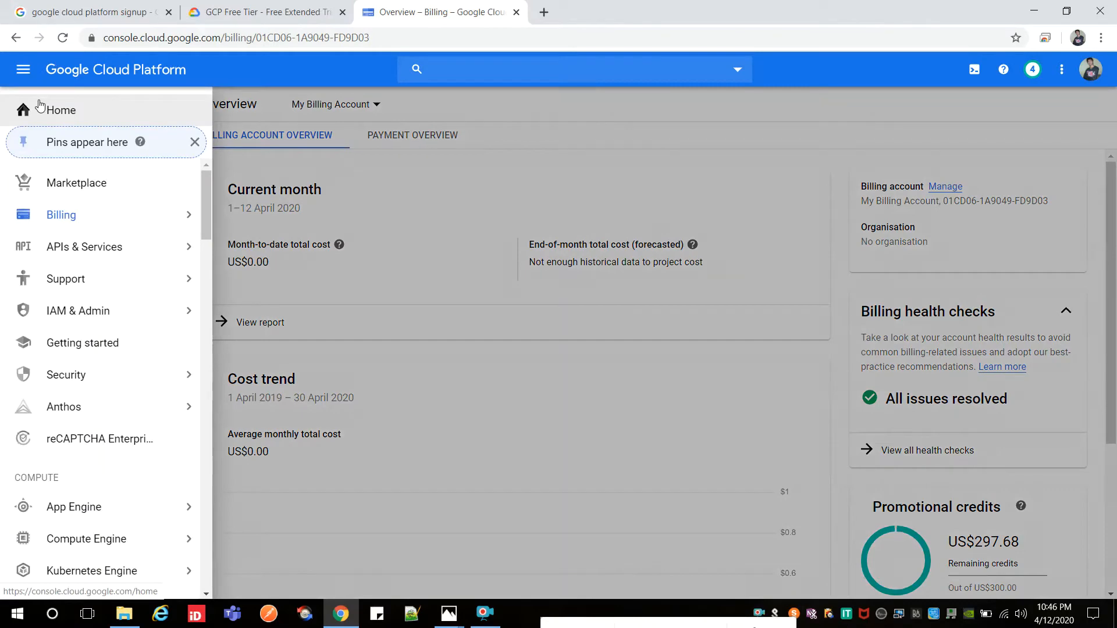
pyautogui.click(41, 111)
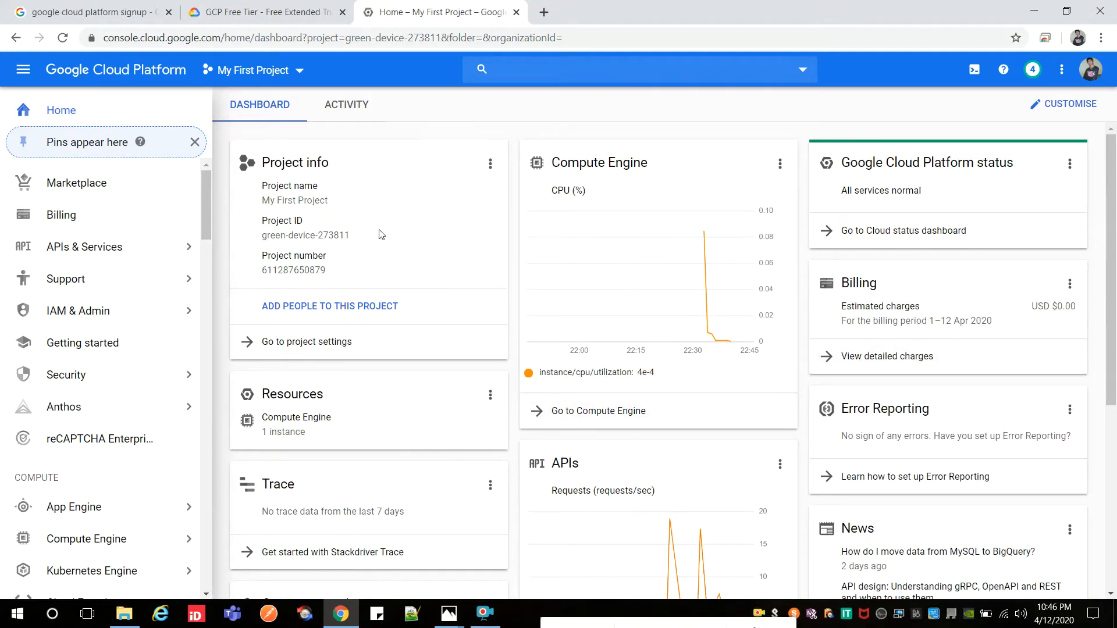
pyautogui.click(75, 220)
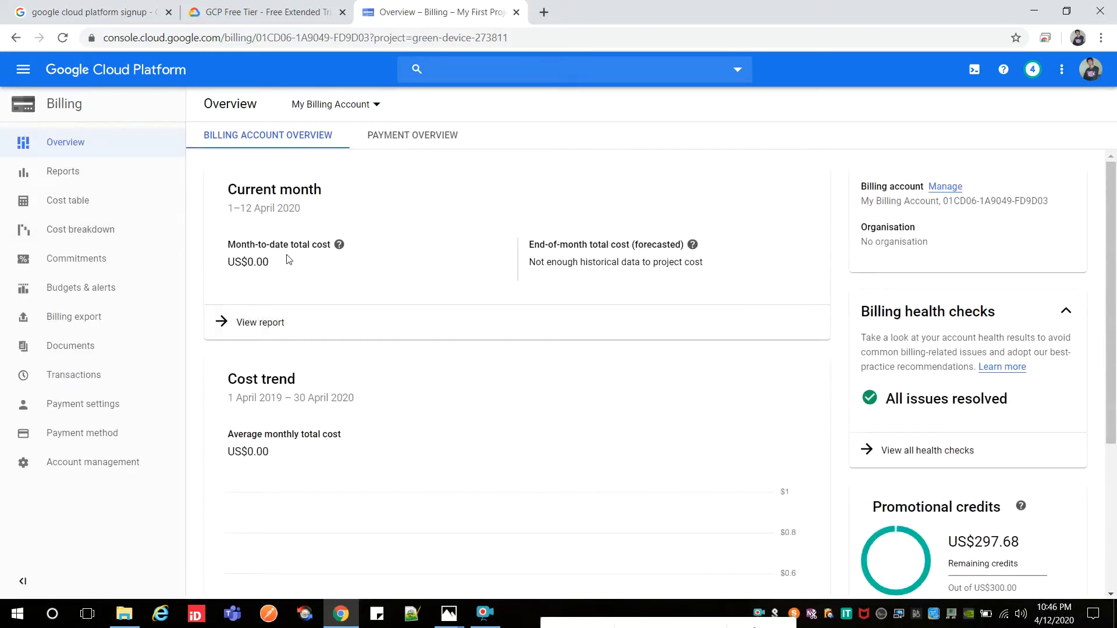
# Step: Examine the current month's cost and the remaining promotional credits, then view the billing account's payment overview
pyautogui.moveTo(277, 265); pyautogui.dragTo(224, 263)
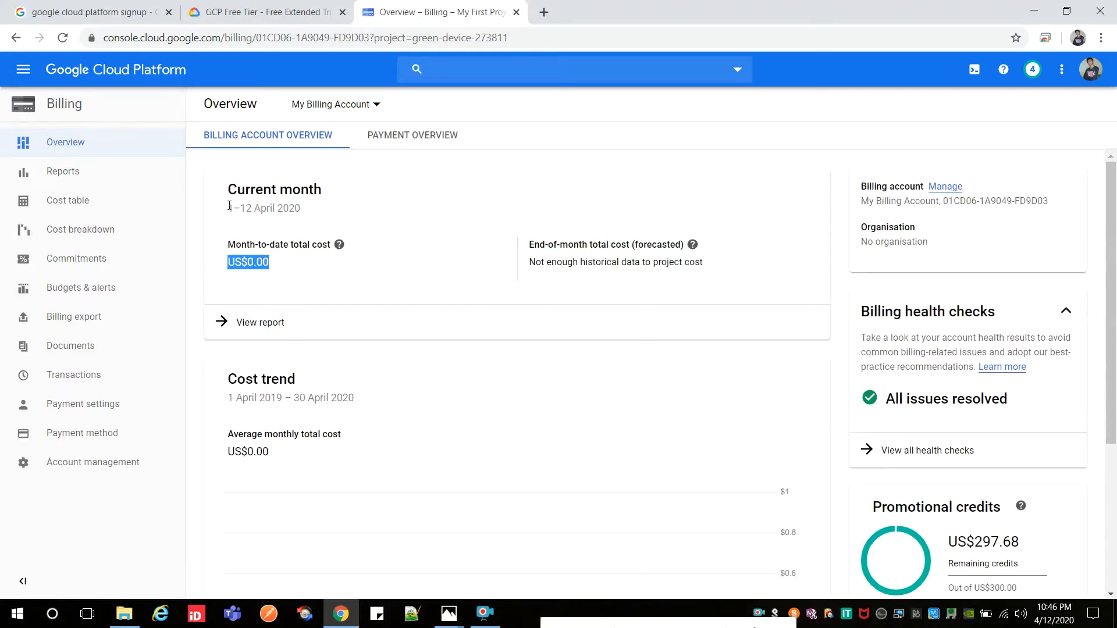
pyautogui.moveTo(230, 206); pyautogui.dragTo(315, 221)
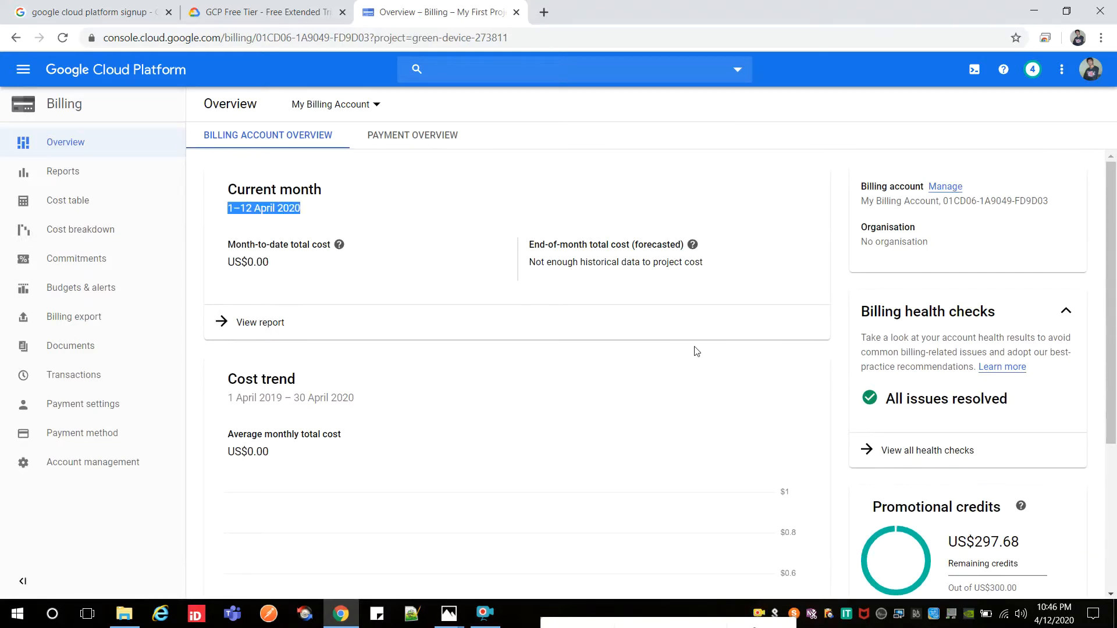
pyautogui.scroll(-2, 926, 406)
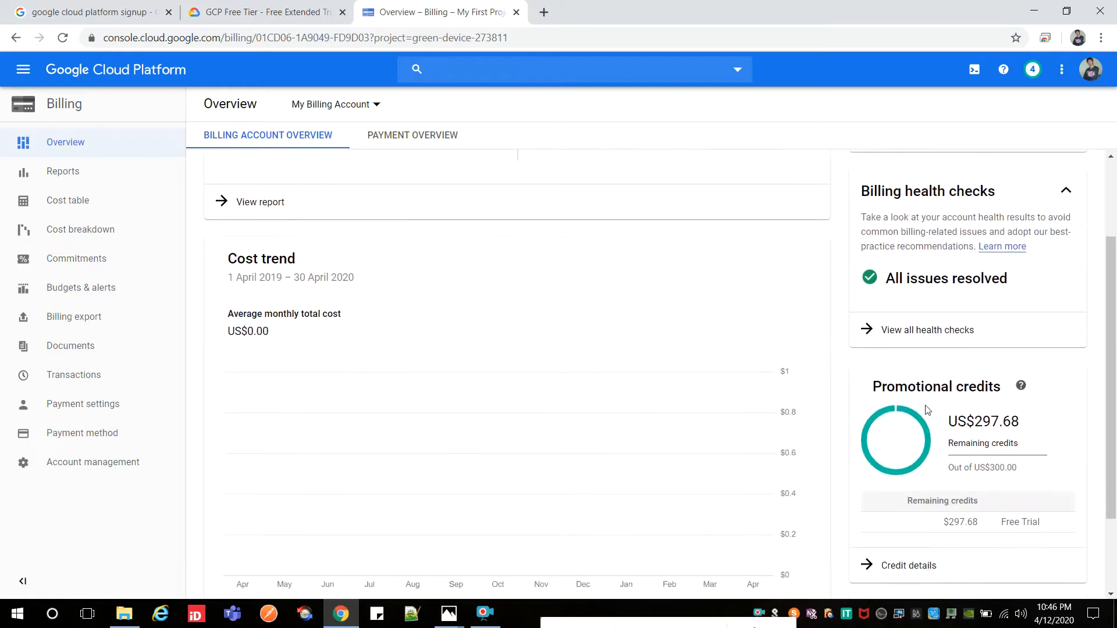
pyautogui.moveTo(952, 420); pyautogui.dragTo(1018, 415)
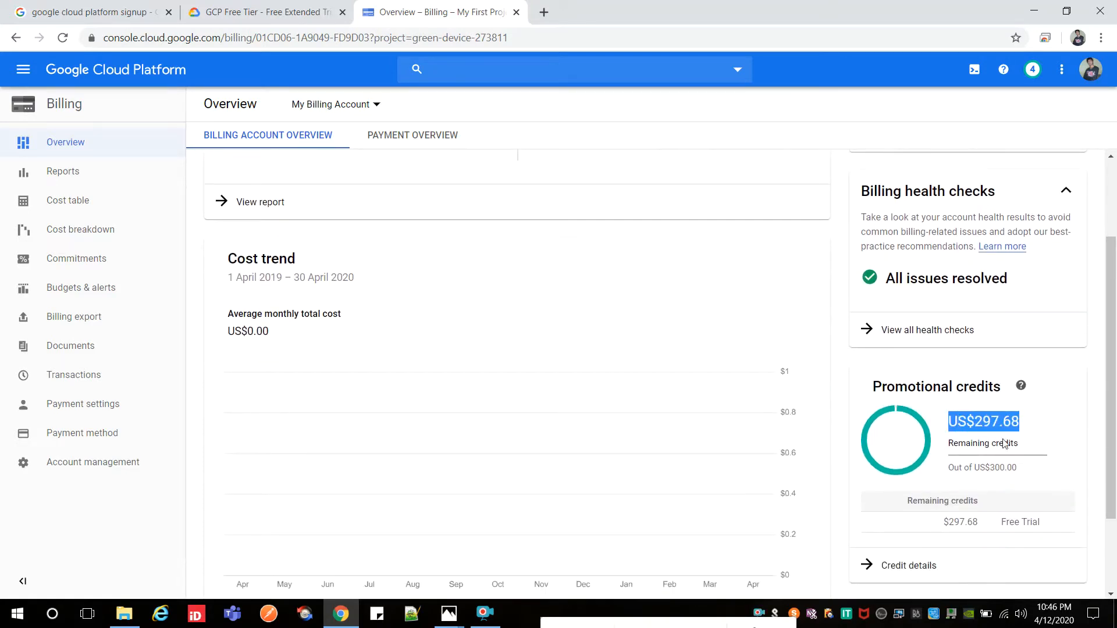
pyautogui.scroll(-1, 1009, 464)
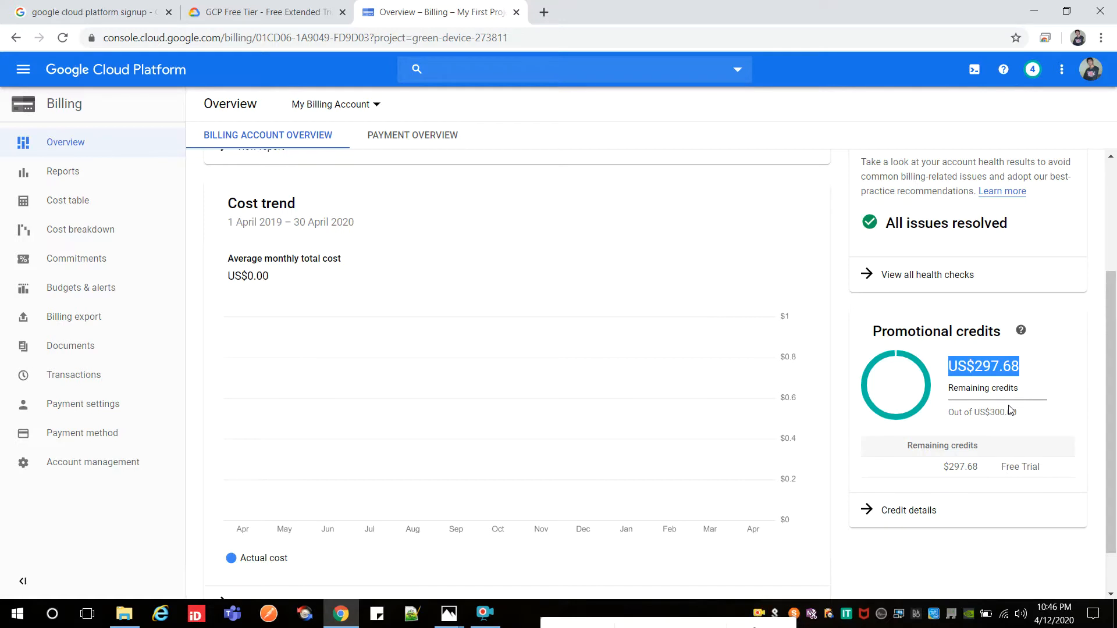
pyautogui.scroll(3, 1010, 410)
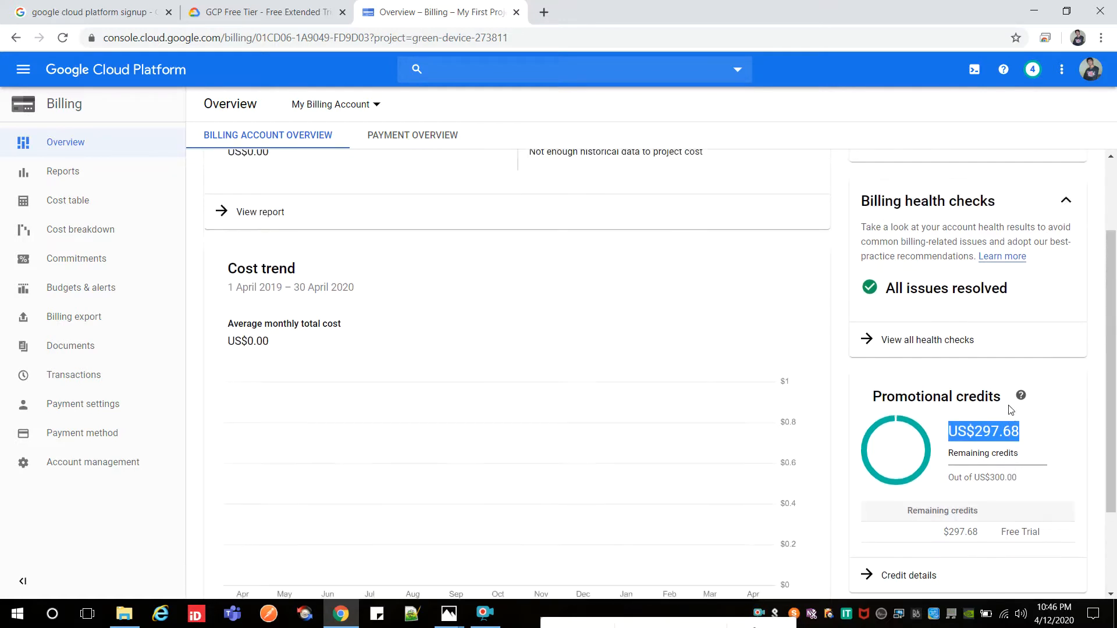
pyautogui.click(428, 137)
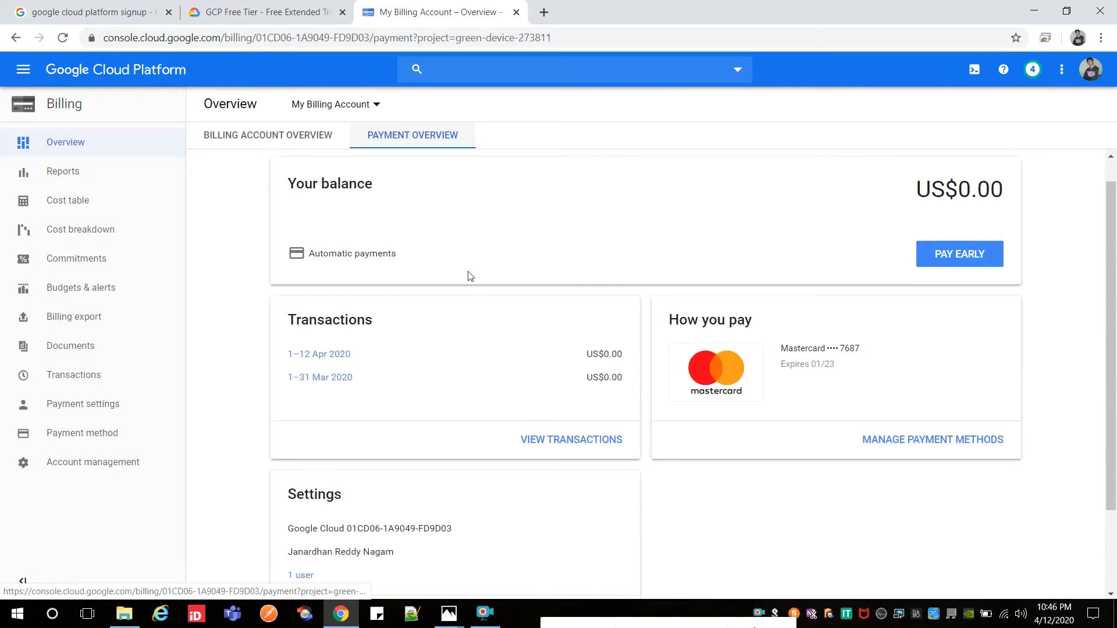
# Step: Return to the console's Home dashboard for My First Project
pyautogui.click(20, 70)
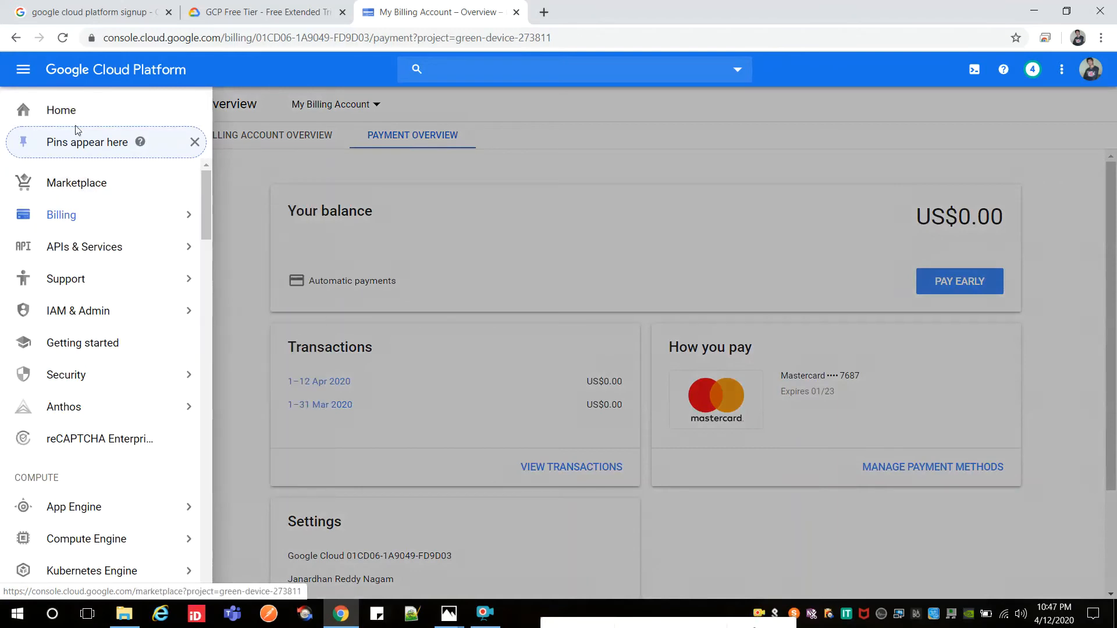
pyautogui.click(60, 111)
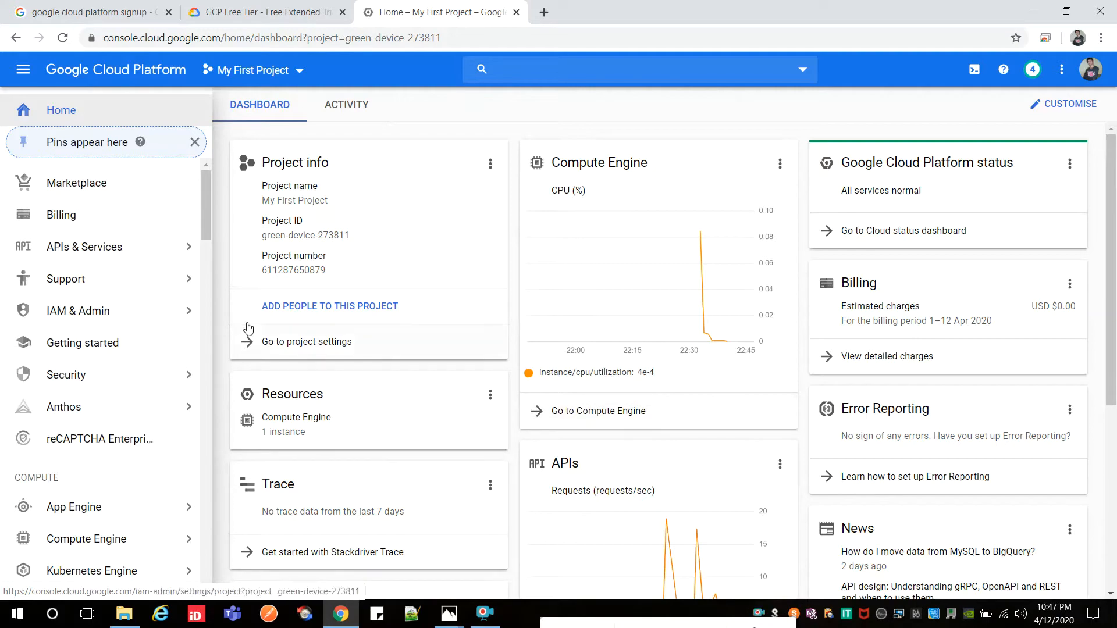
pyautogui.moveTo(198, 235)
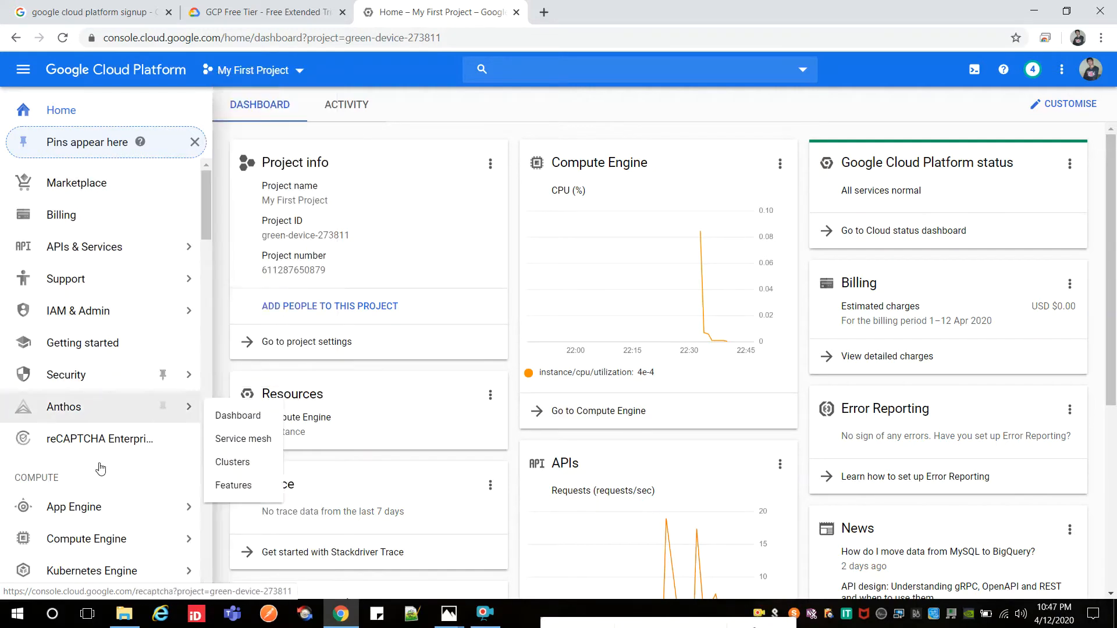
# Step: Examine the console's list of services, from compute and storage through networking, operations and tools
pyautogui.scroll(-2, 114, 503)
pyautogui.scroll(-4, 100, 506)
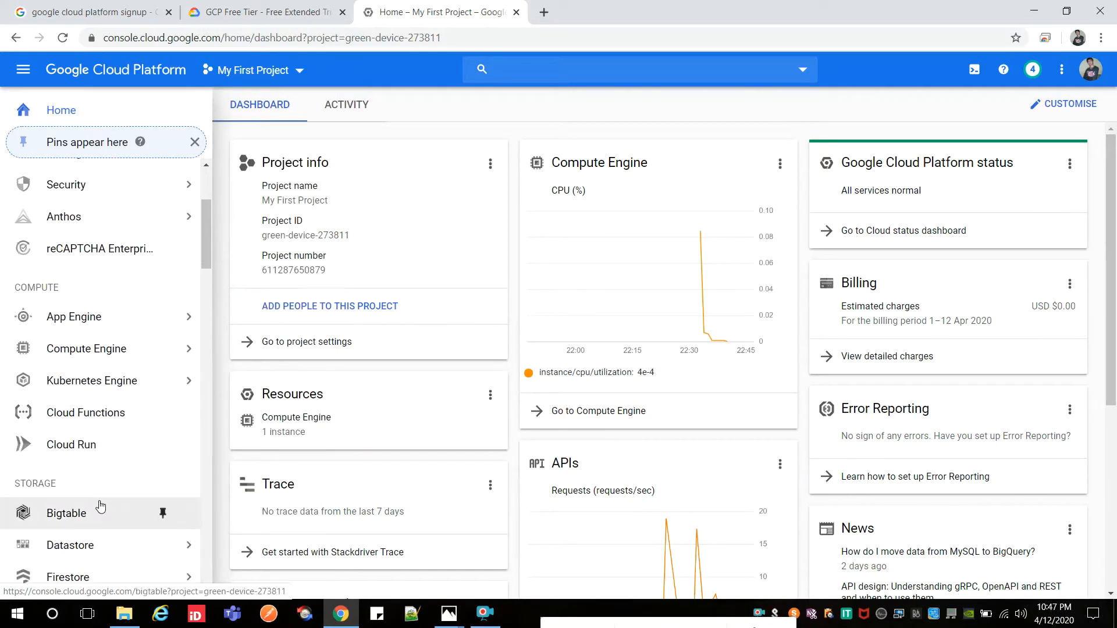
pyautogui.moveTo(85, 381)
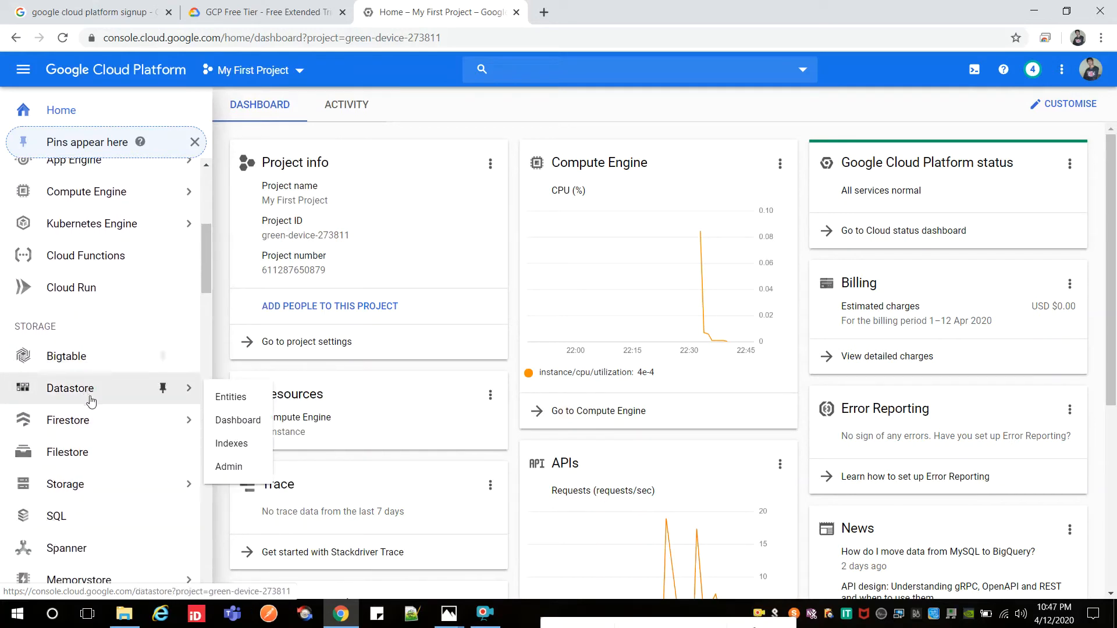
pyautogui.moveTo(96, 496)
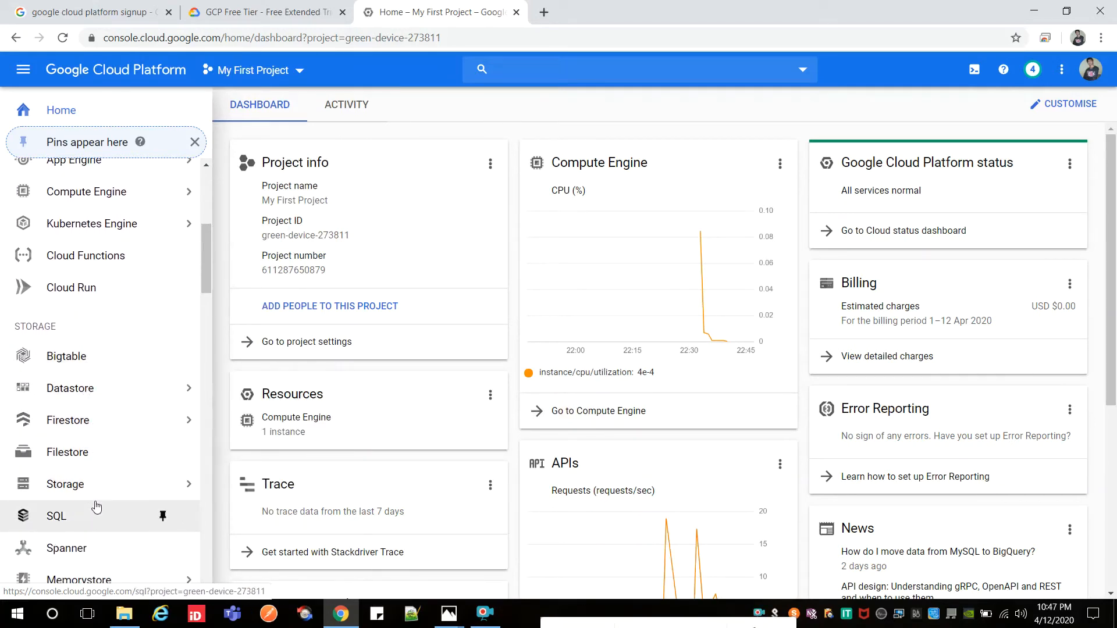
pyautogui.scroll(-3, 96, 503)
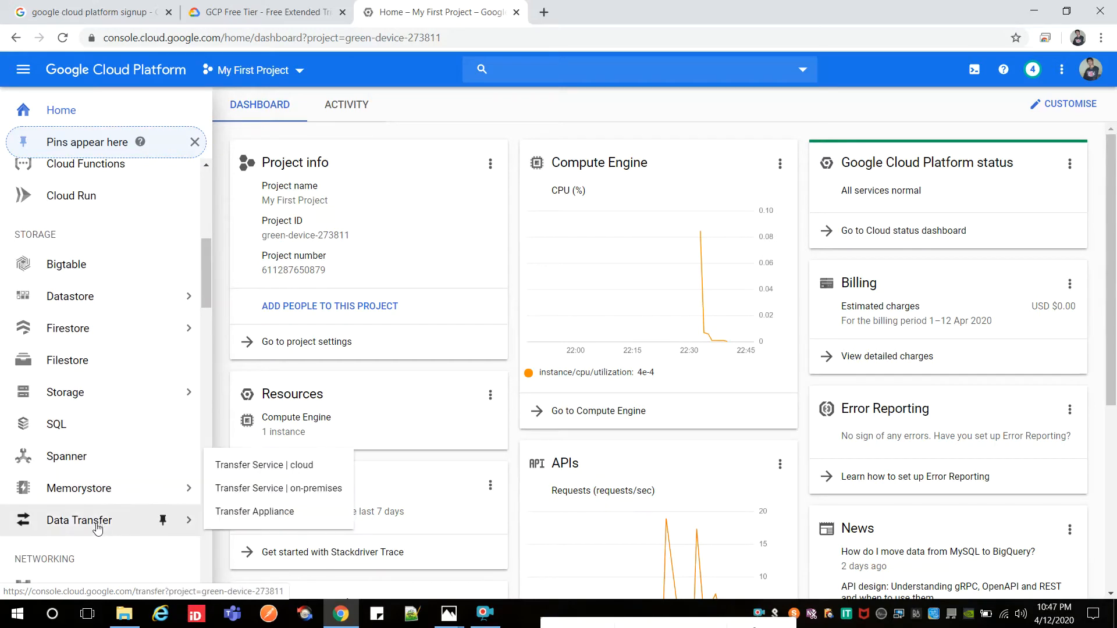
pyautogui.scroll(-3, 96, 520)
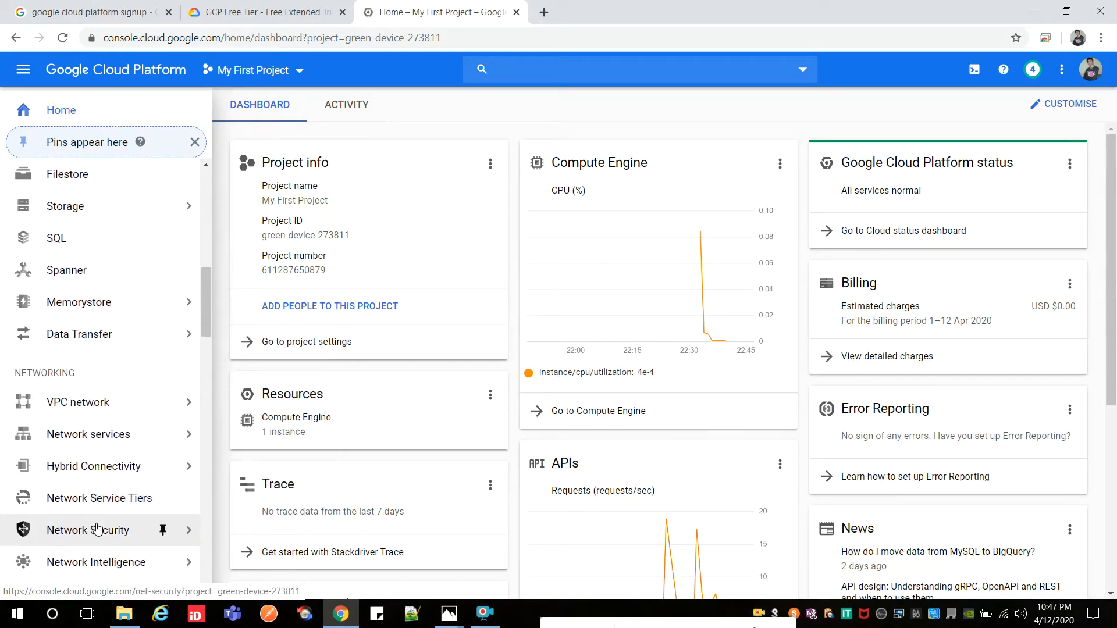
pyautogui.scroll(-6, 96, 529)
pyautogui.scroll(4, 97, 528)
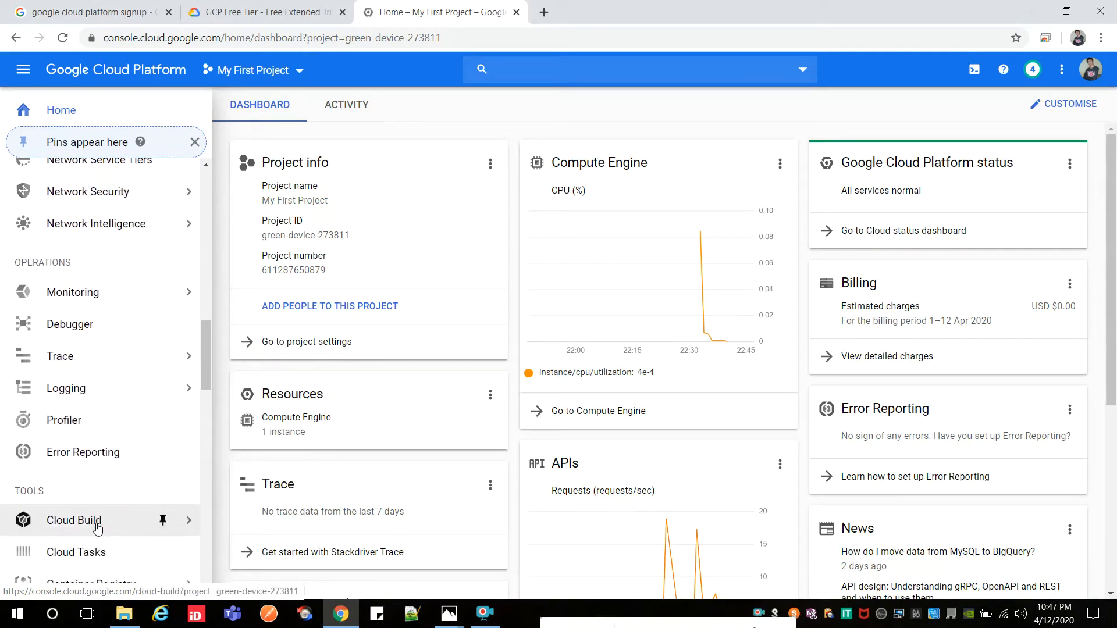
pyautogui.scroll(10, 97, 528)
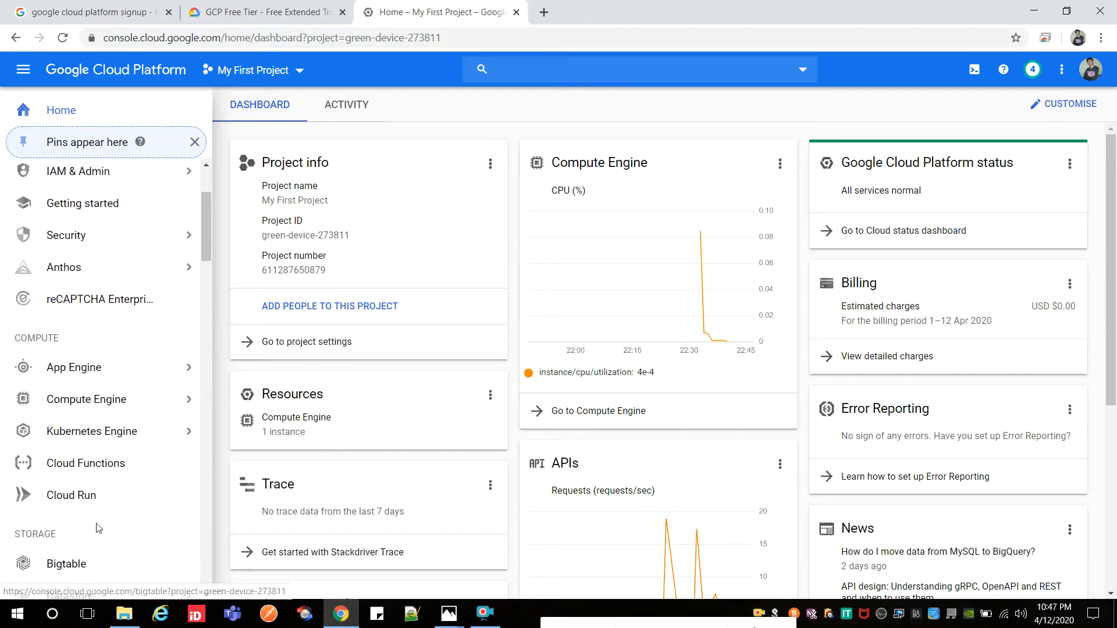
pyautogui.scroll(2, 99, 528)
pyautogui.moveTo(116, 252)
pyautogui.scroll(-3, 116, 384)
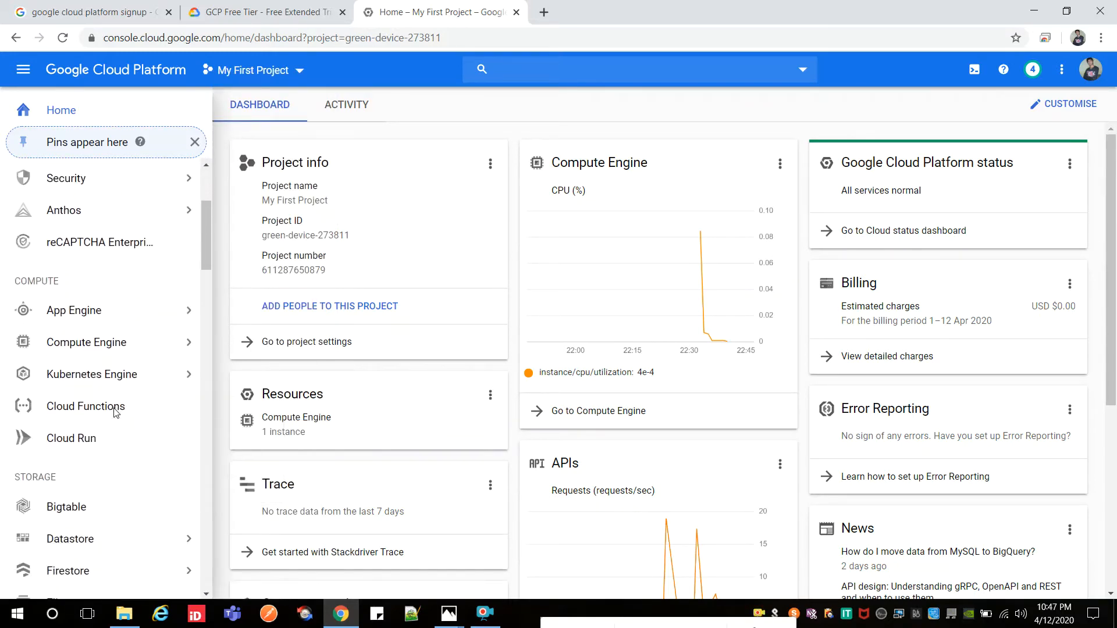
# Step: Go to Compute Engine's VM instances, start creating a new instance and look over its settings form
pyautogui.moveTo(125, 343)
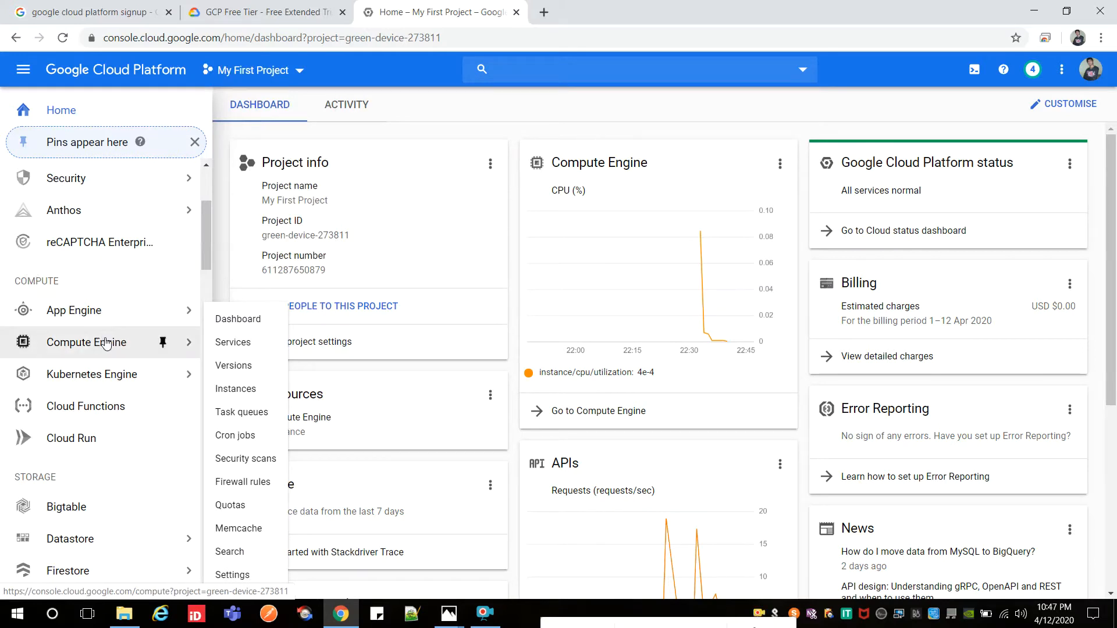
pyautogui.click(124, 343)
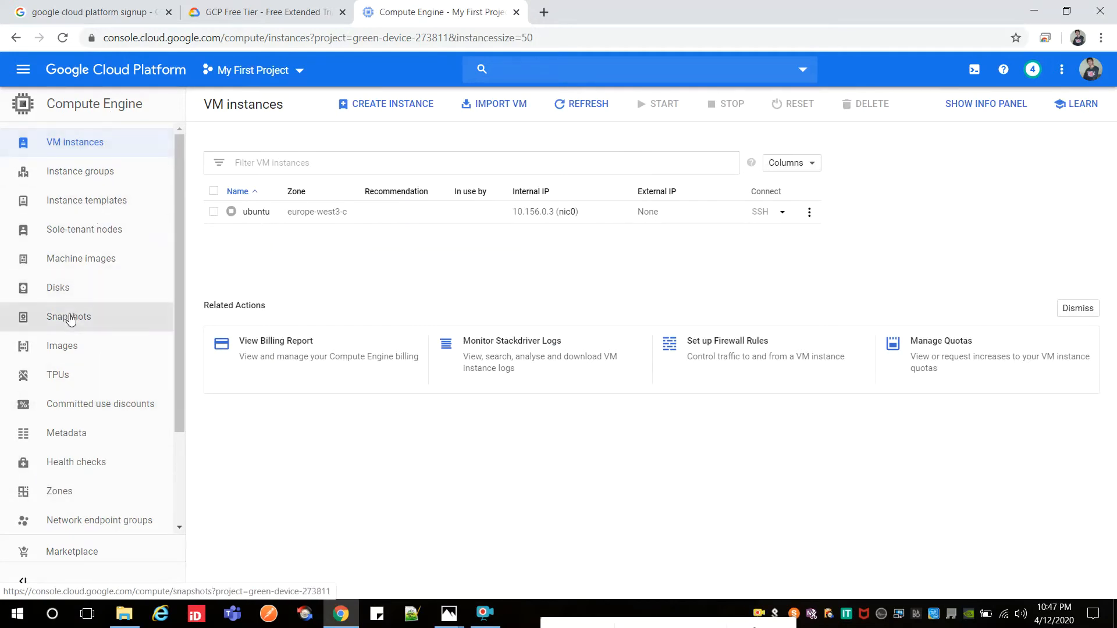
pyautogui.click(72, 146)
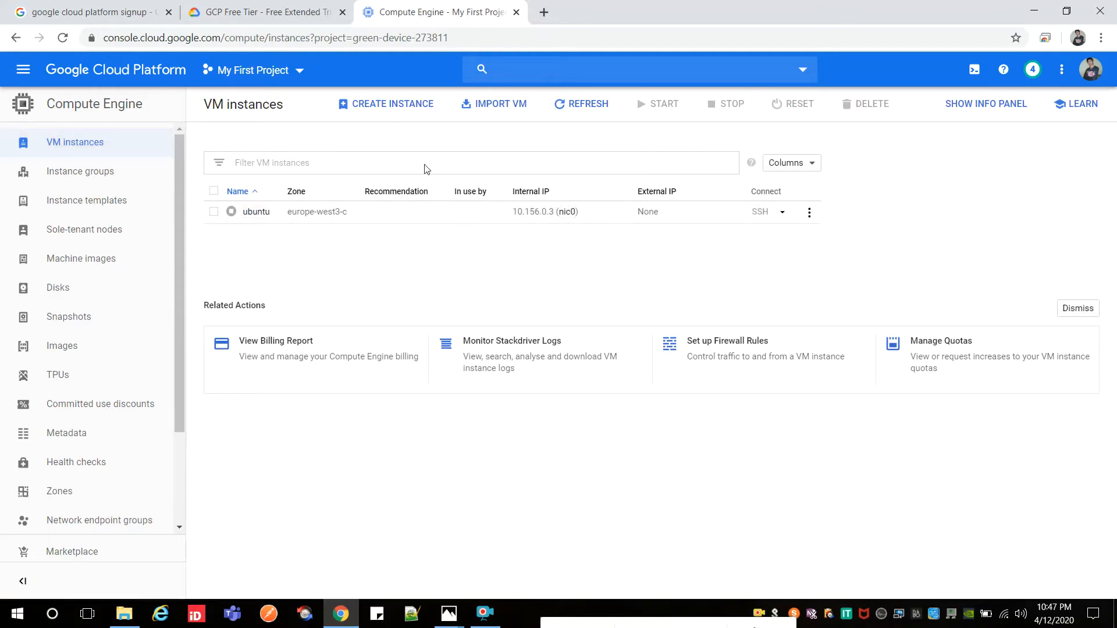
pyautogui.click(405, 107)
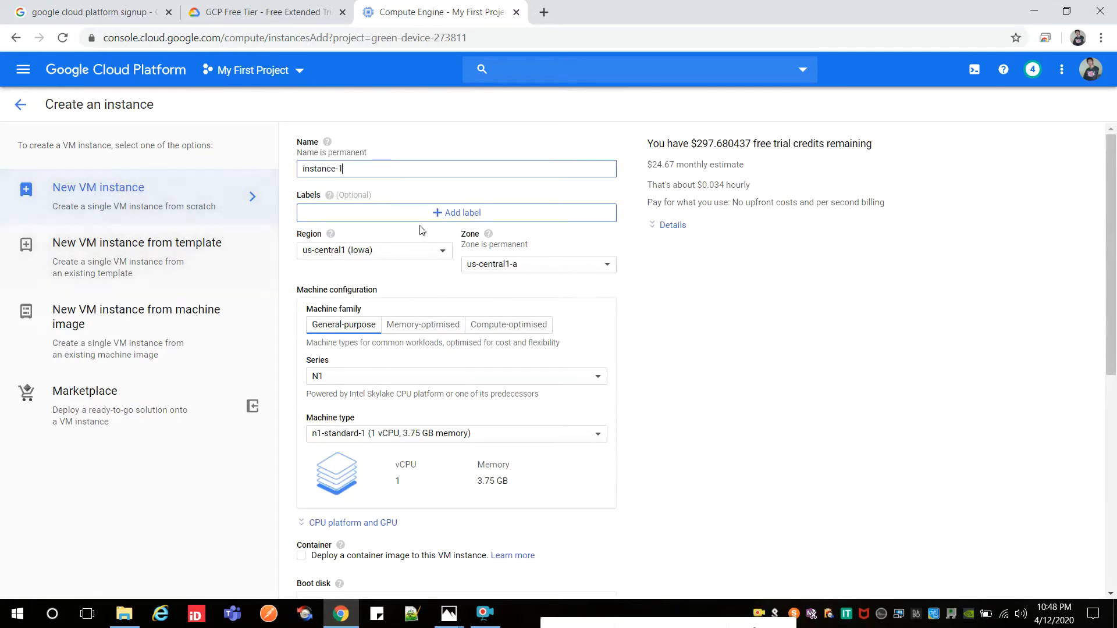
pyautogui.scroll(-7, 448, 535)
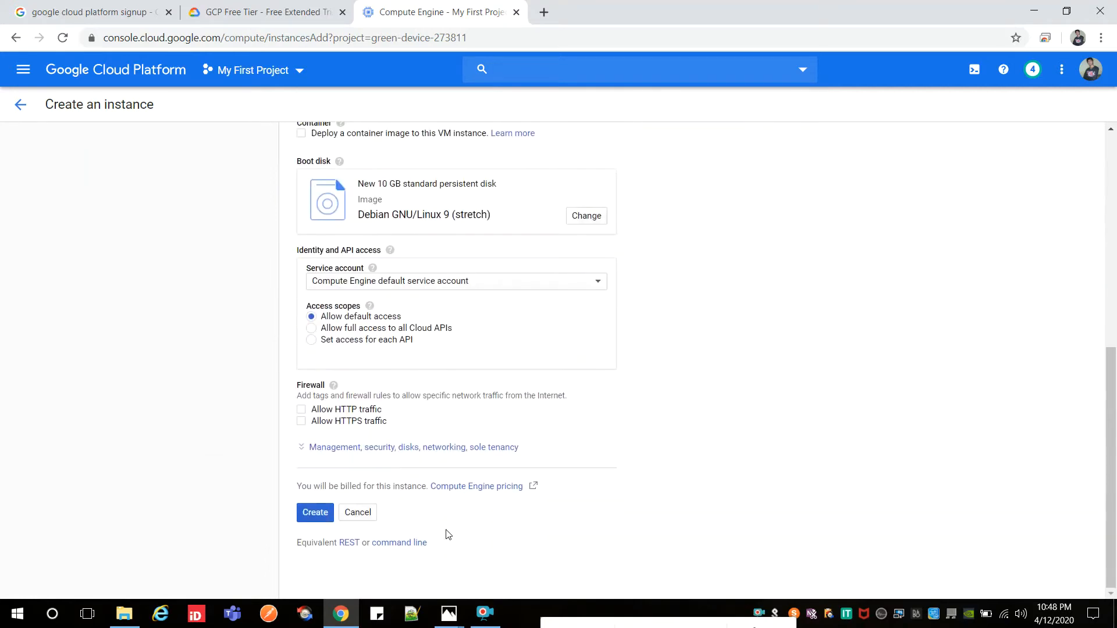
pyautogui.scroll(7, 448, 534)
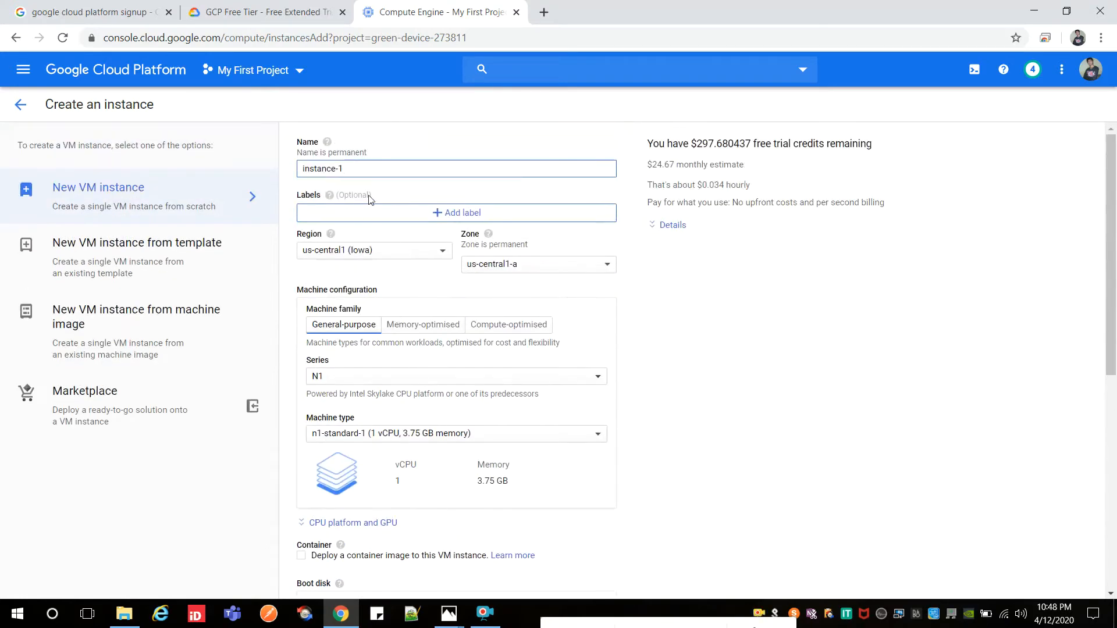
# Step: Name the new VM instance myvm and highlight the statement of remaining free trial credits
pyautogui.tripleClick(361, 168)
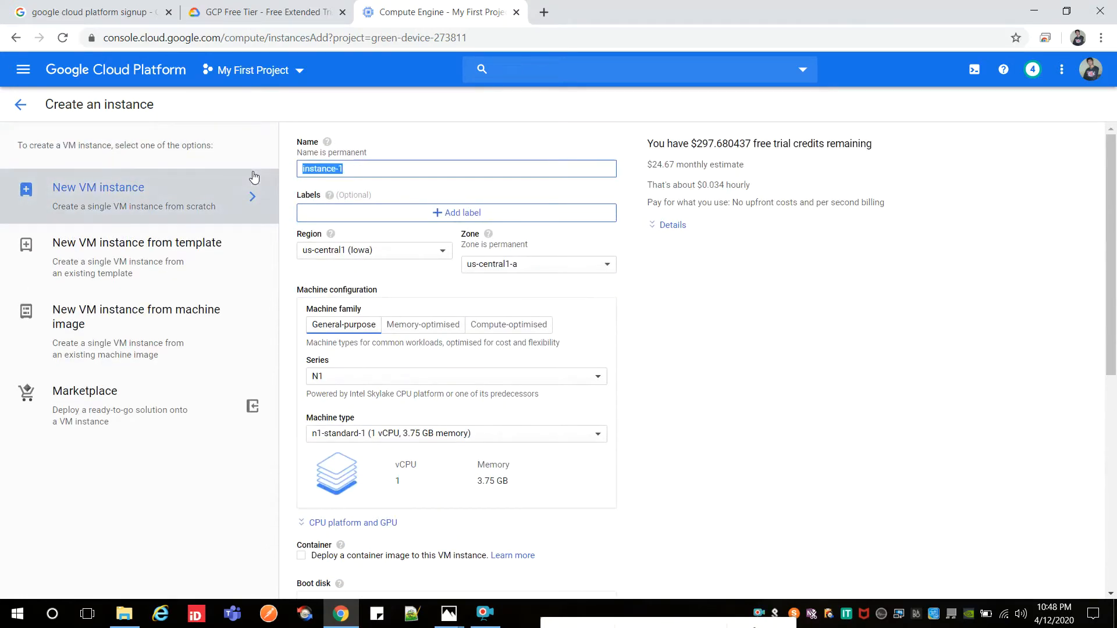
pyautogui.press('BackSpace')
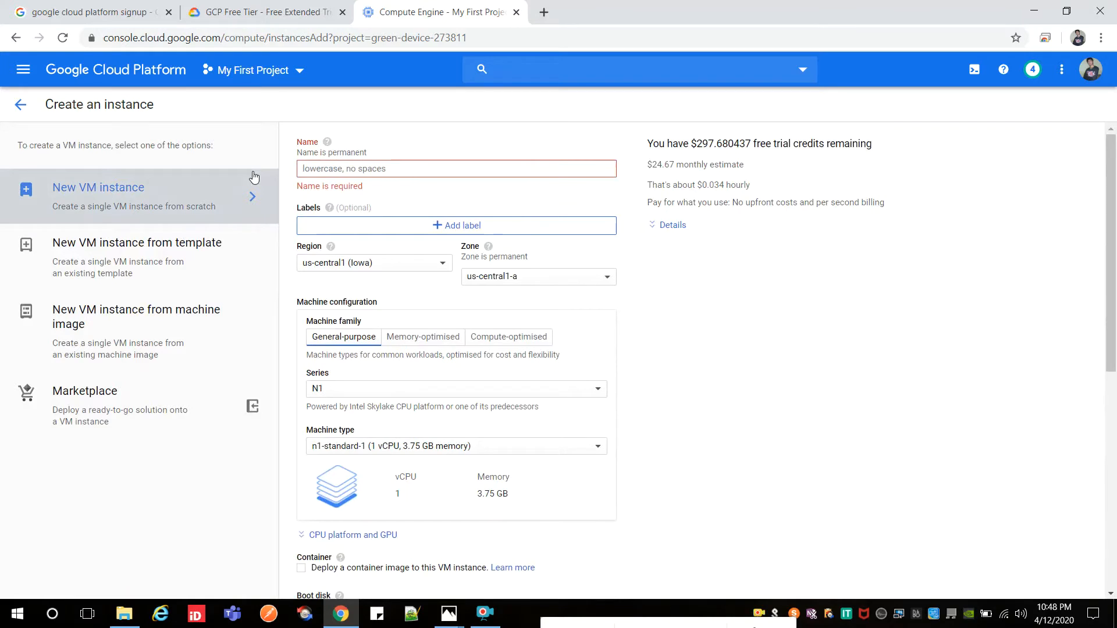
pyautogui.write('MyVM')
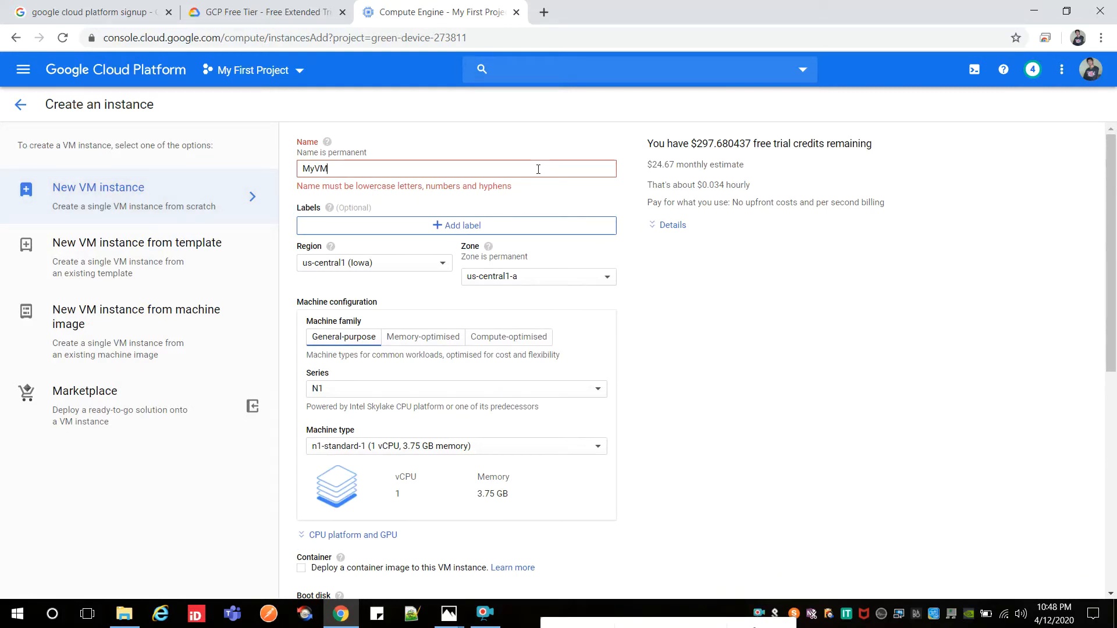
pyautogui.doubleClick(475, 168)
pyautogui.write('myvm')
pyautogui.press('BackSpace')
pyautogui.press('BackSpace')
pyautogui.write('vm')
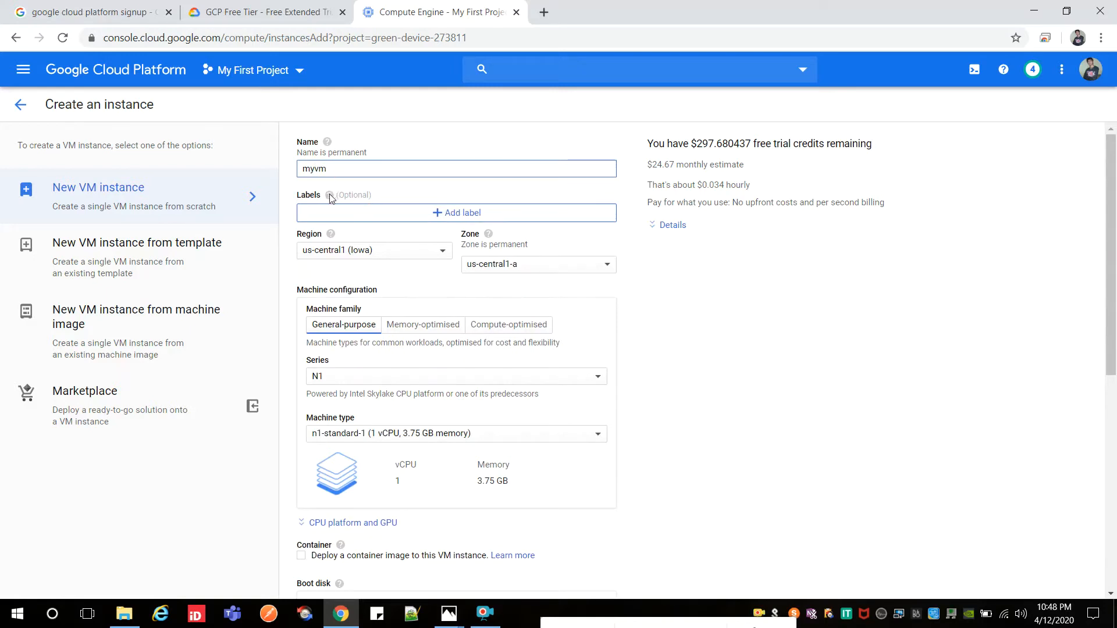
pyautogui.moveTo(330, 198)
pyautogui.moveTo(646, 143); pyautogui.dragTo(881, 146)
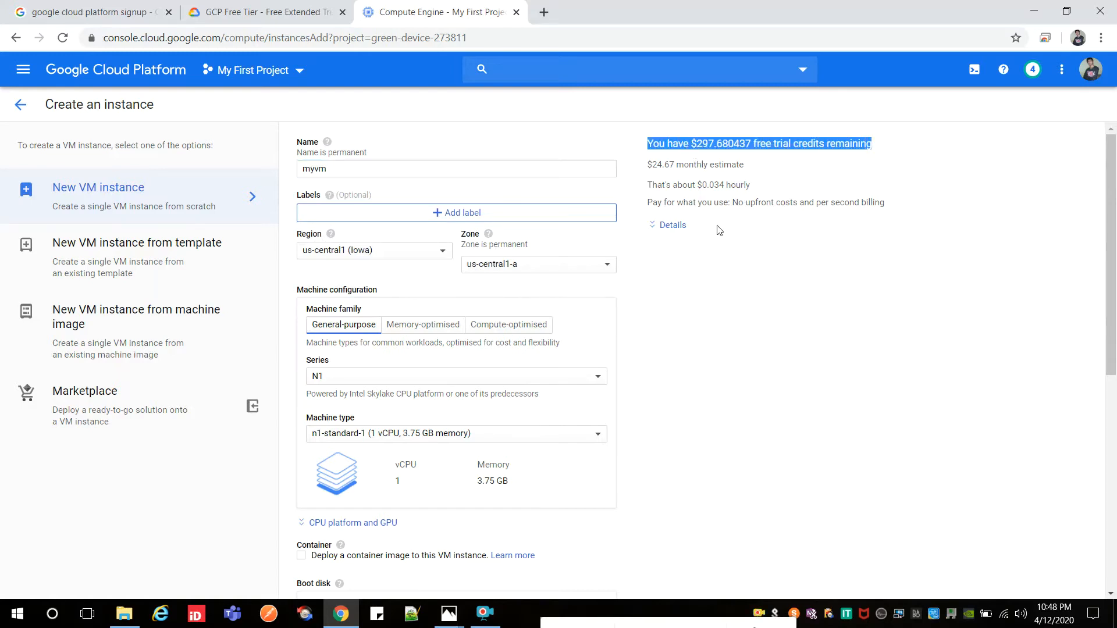
# Step: Set the instance's region to europe-west3 (Frankfurt) and check the zones offered for it, keeping europe-west3-c
pyautogui.click(421, 262)
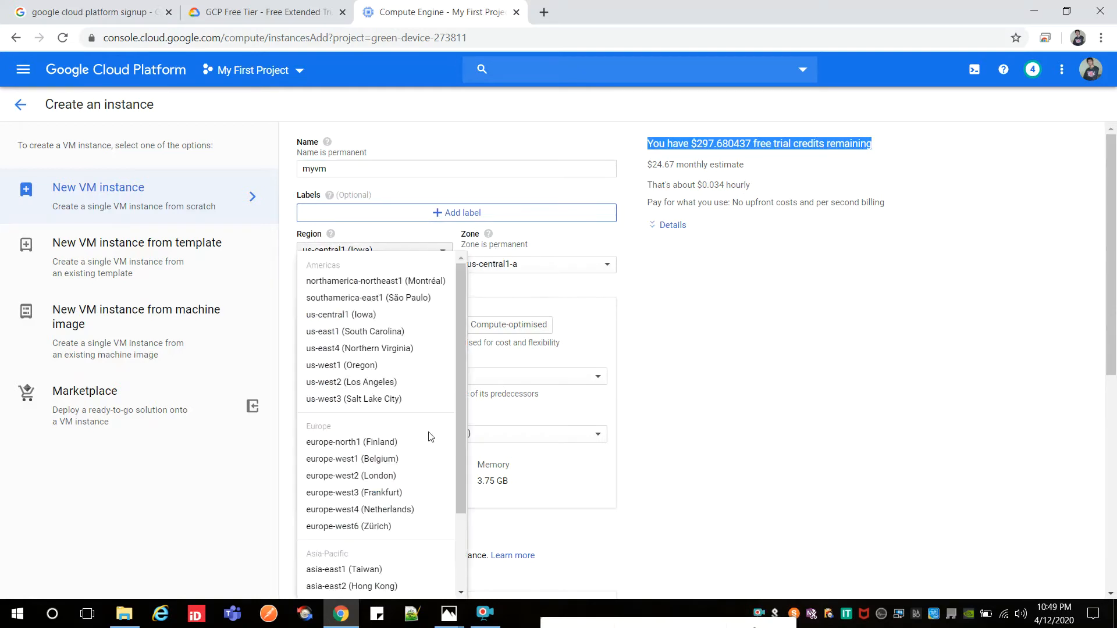
pyautogui.scroll(-2, 394, 496)
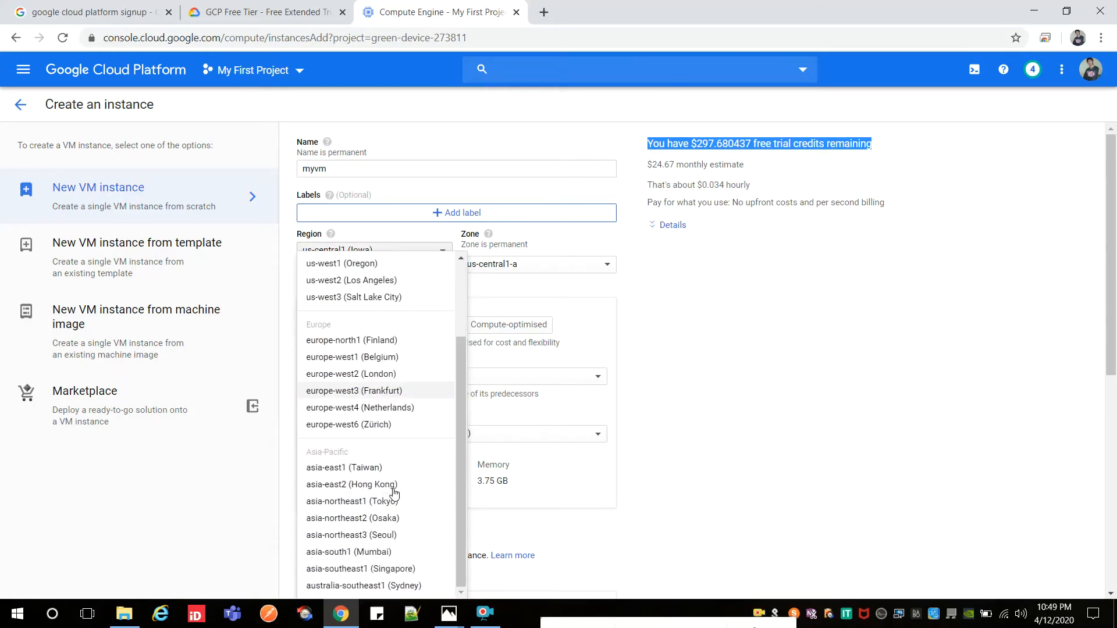
pyautogui.scroll(2, 394, 493)
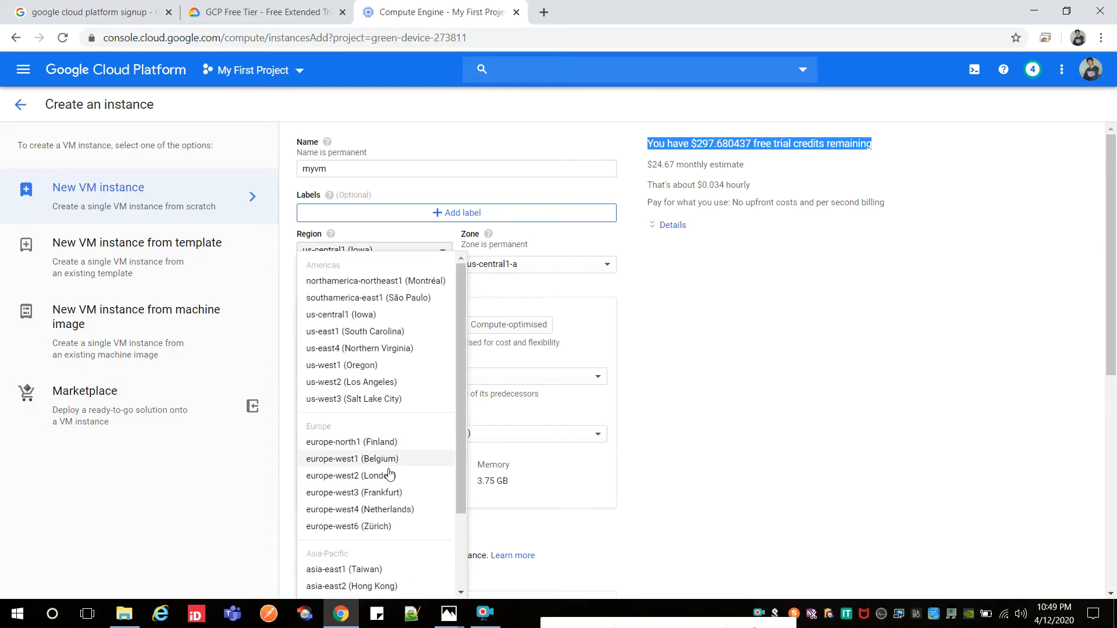
pyautogui.scroll(-1, 390, 492)
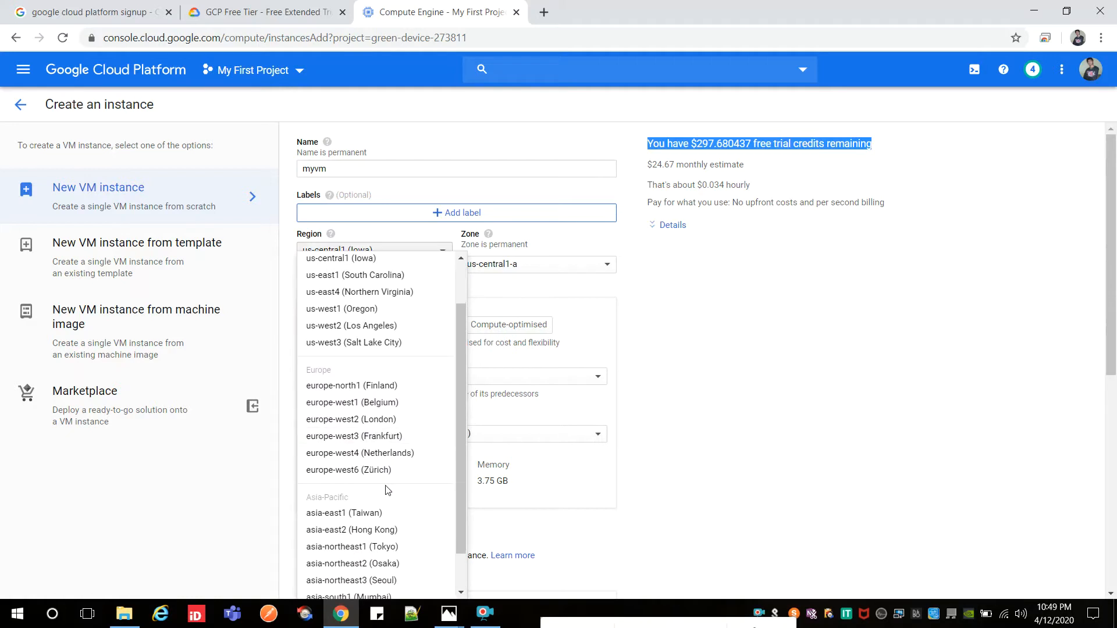
pyautogui.click(377, 436)
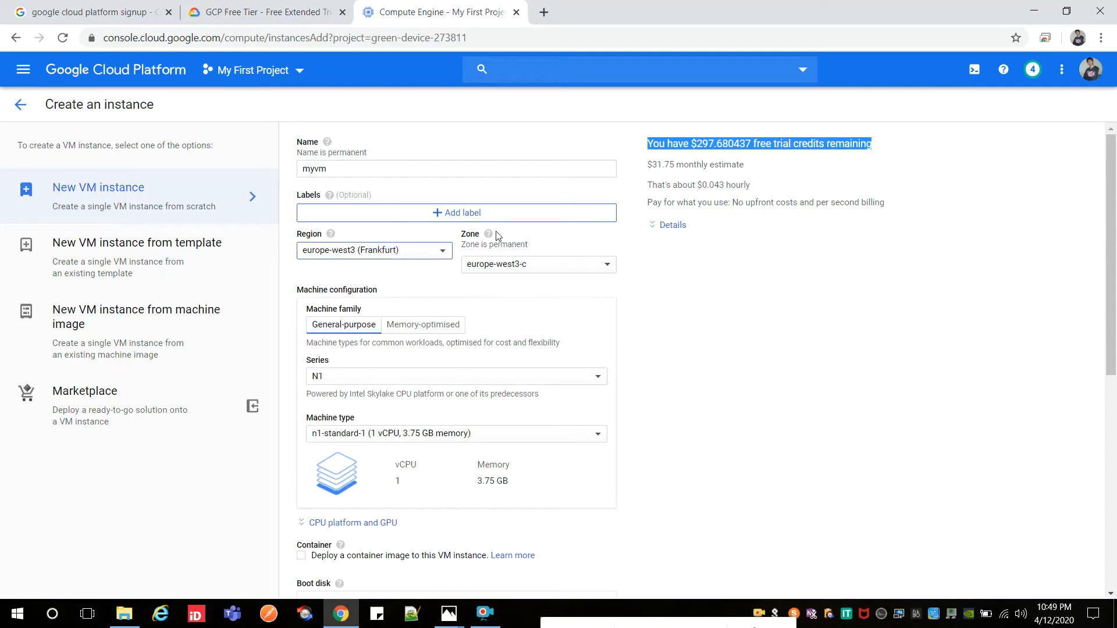
pyautogui.moveTo(490, 236)
pyautogui.click(578, 270)
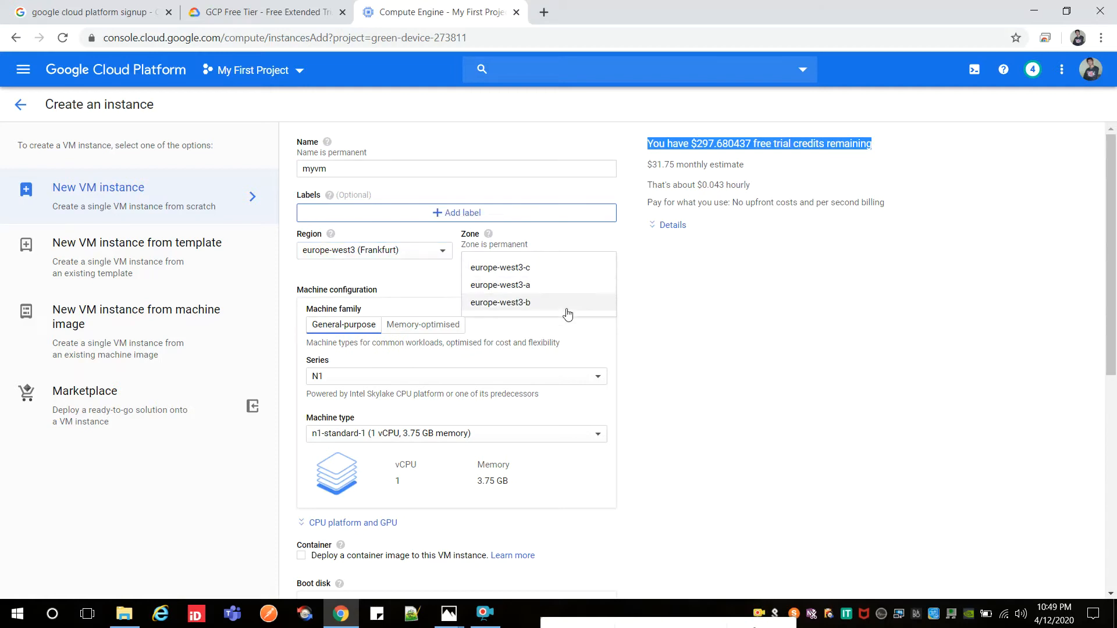
pyautogui.click(646, 268)
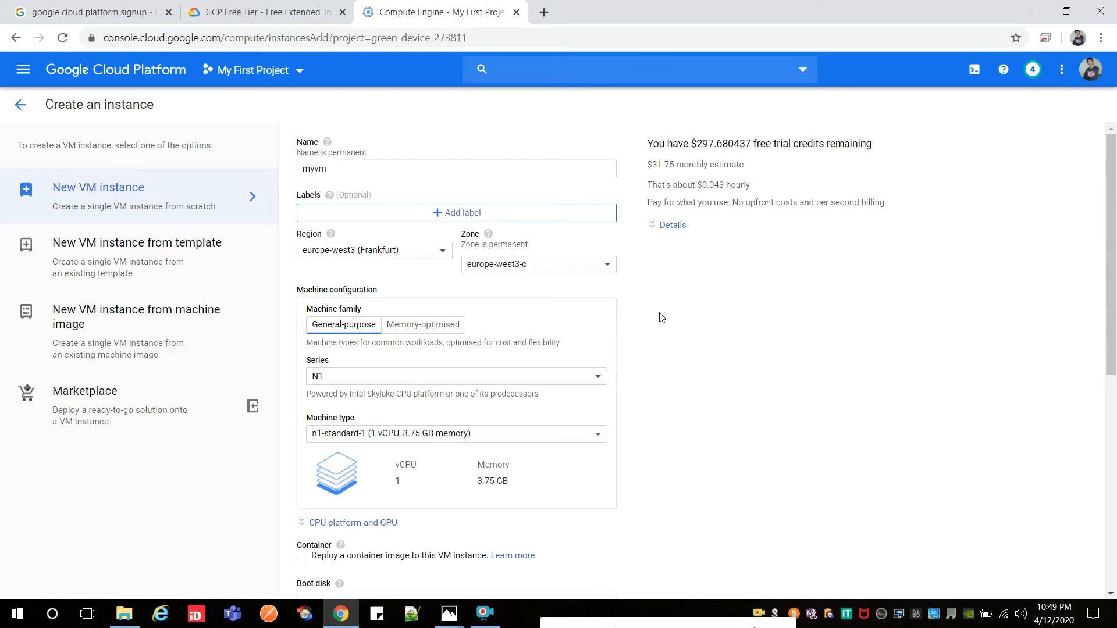
# Step: View the series options for the general-purpose machine family, leaving N1 selected
pyautogui.scroll(-1, 660, 314)
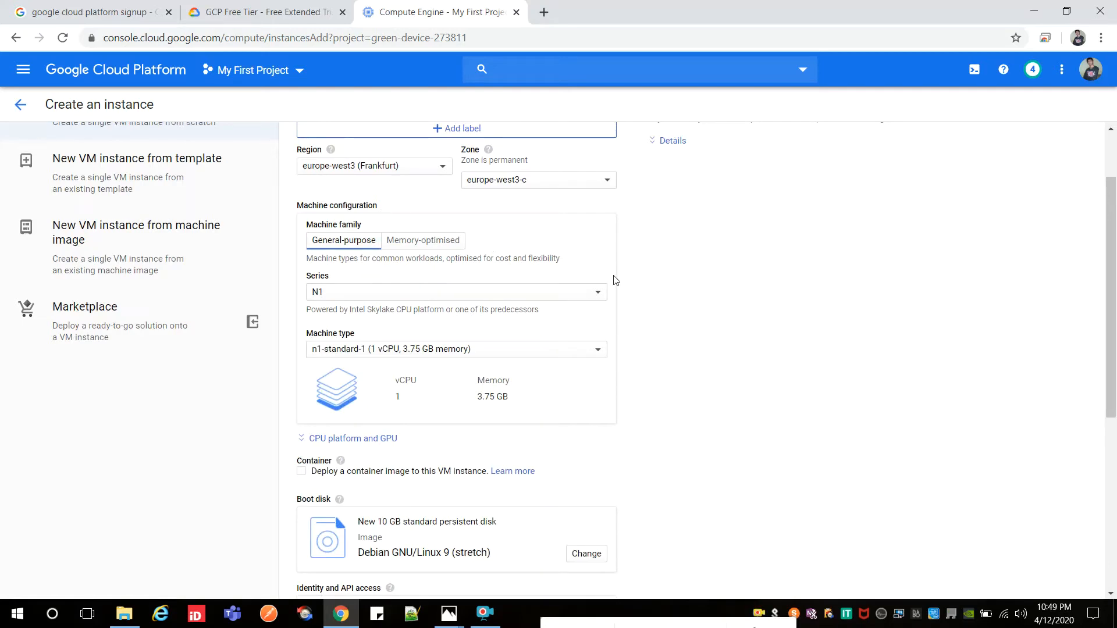
pyautogui.scroll(-1, 702, 340)
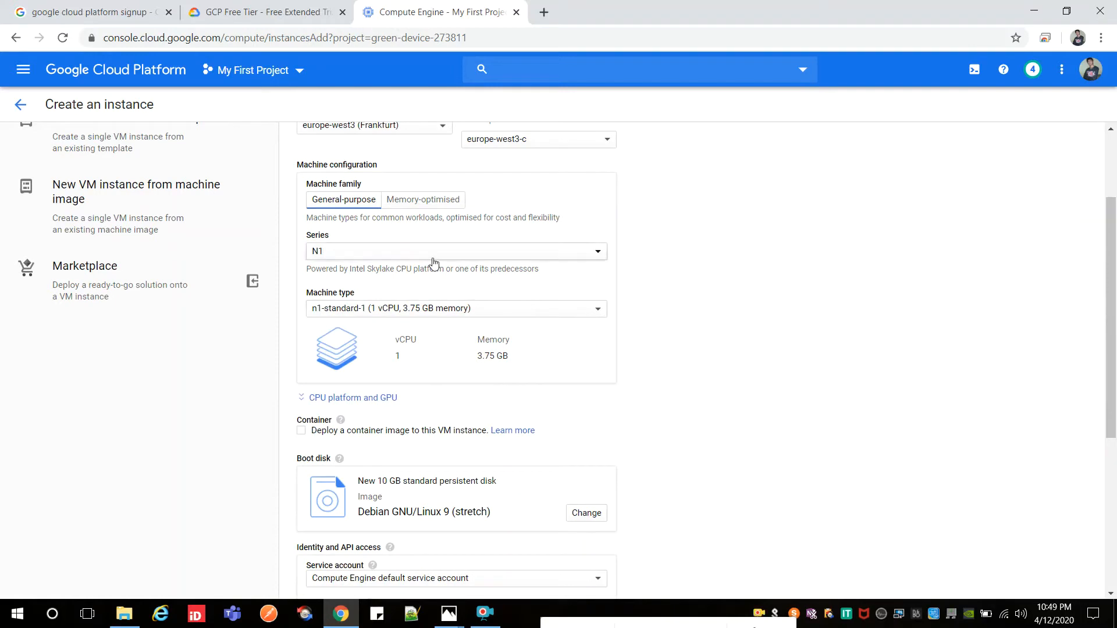
pyautogui.click(433, 256)
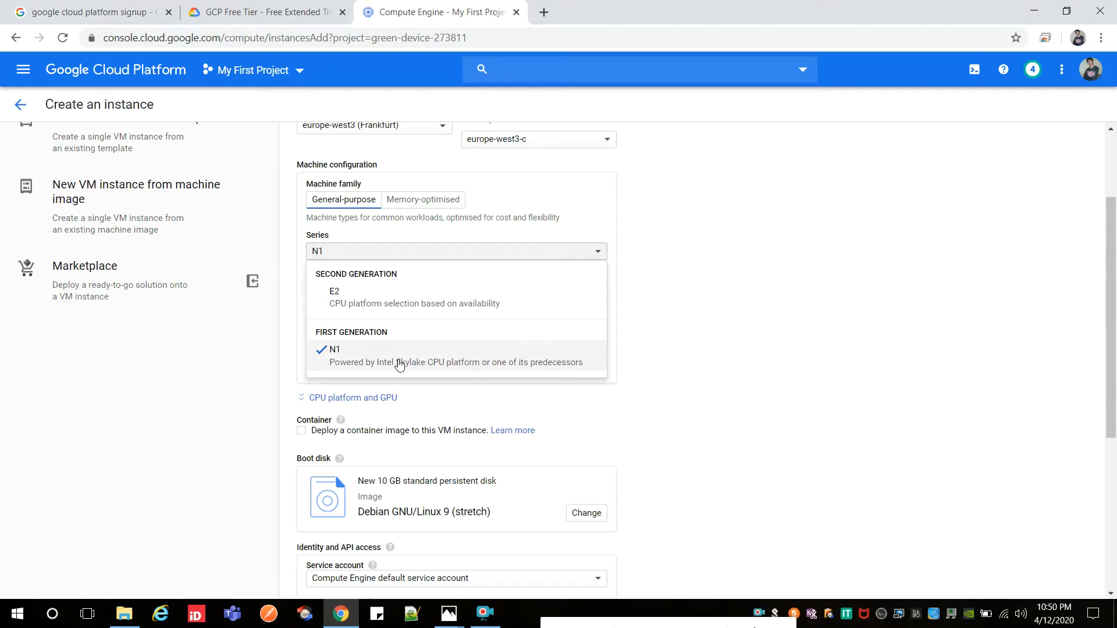
pyautogui.click(699, 348)
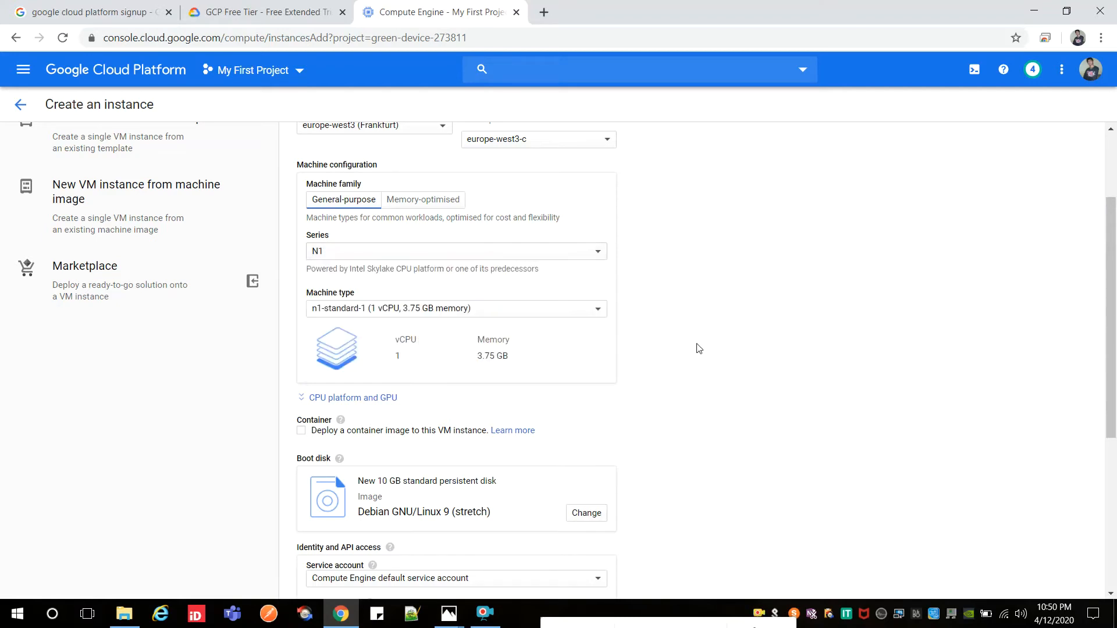
# Step: Review the available N1 machine types and set the instance's machine type to n1-standard-2 (2 vCPU, 7.5 GB memory)
pyautogui.click(437, 313)
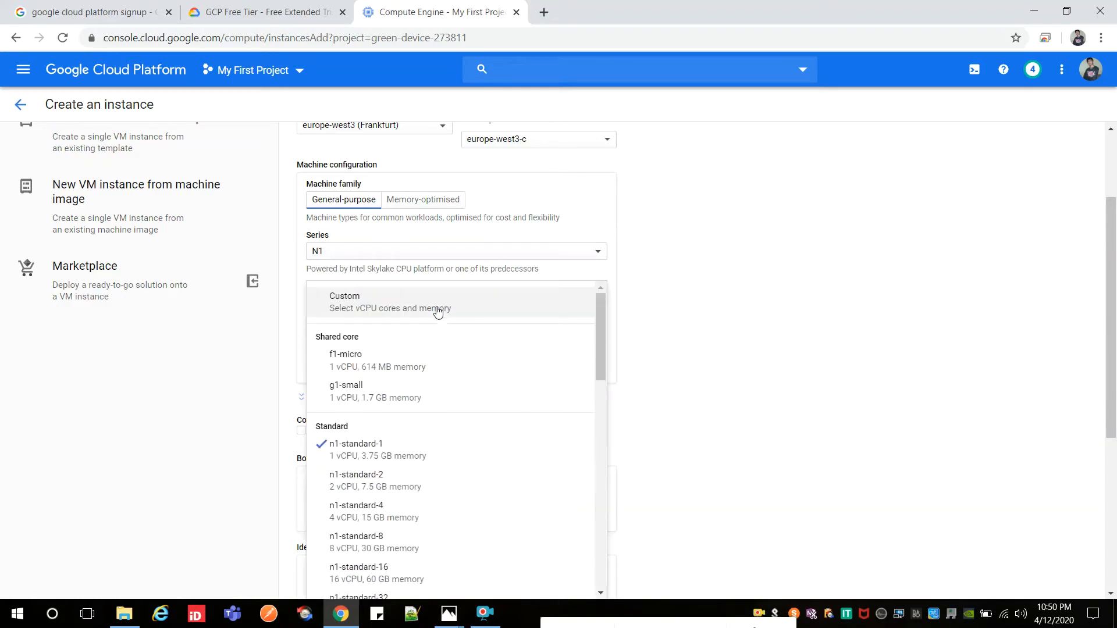
pyautogui.scroll(-3, 473, 417)
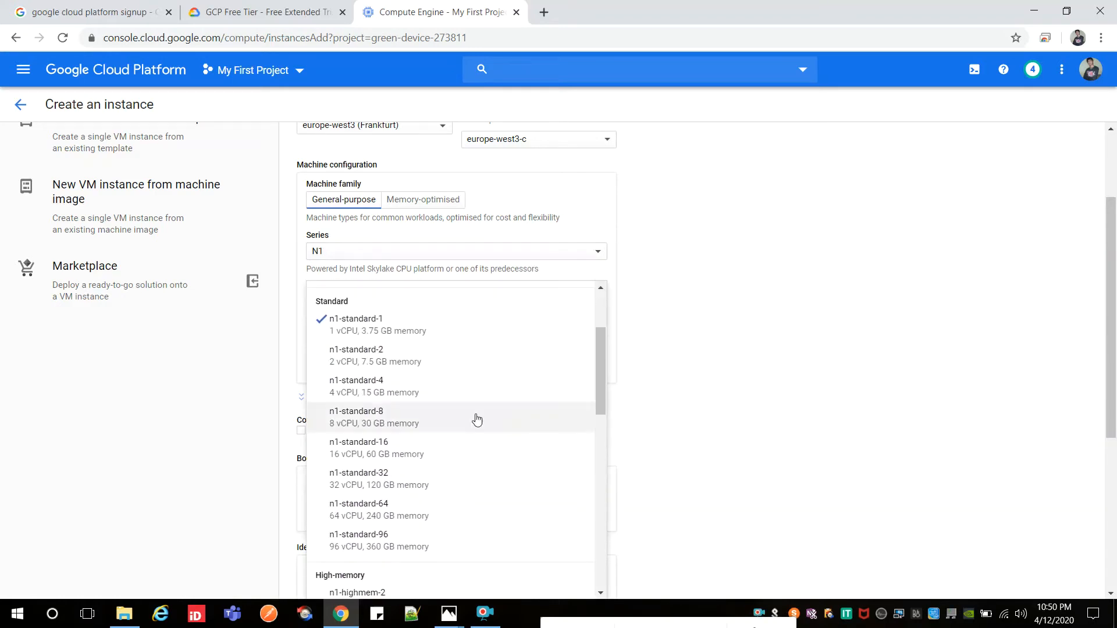
pyautogui.scroll(-10, 476, 419)
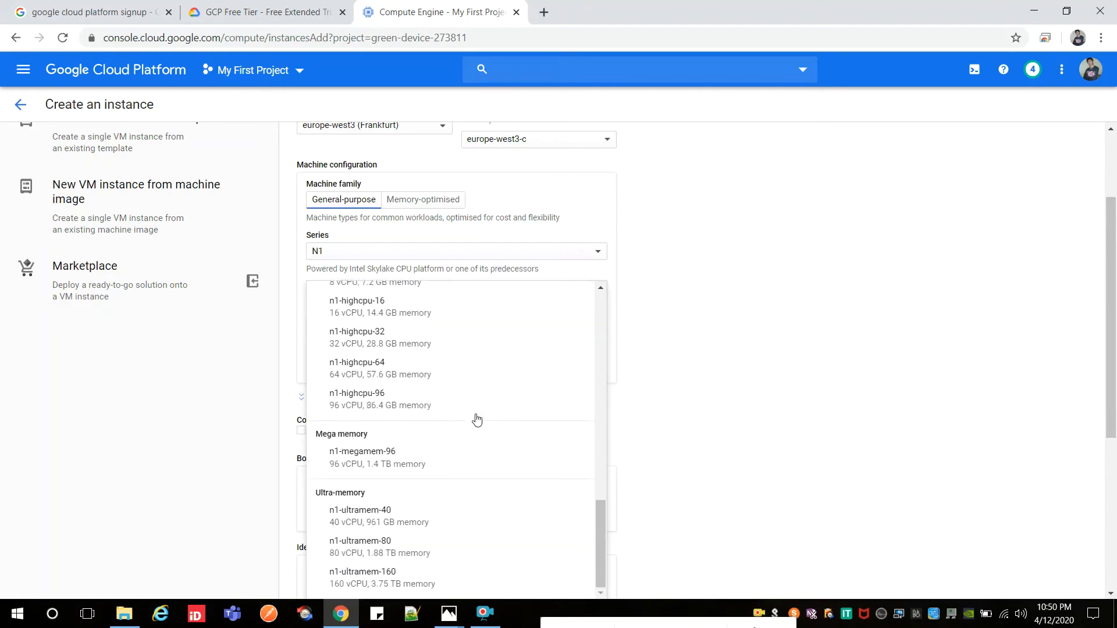
pyautogui.scroll(-5, 477, 419)
pyautogui.scroll(10, 476, 419)
pyautogui.scroll(10, 476, 419)
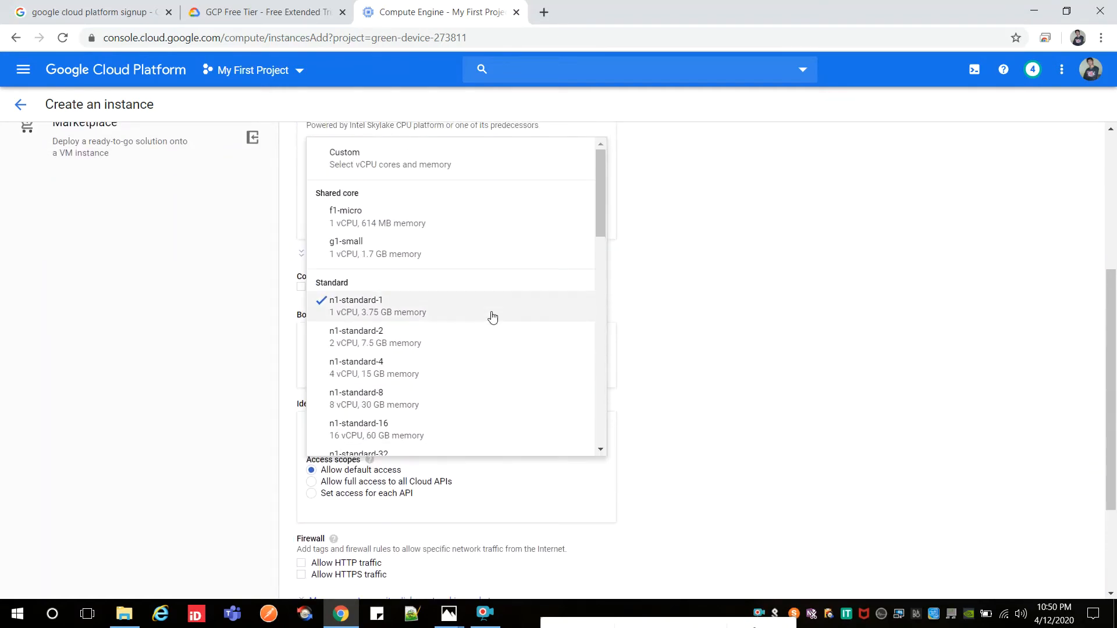
pyautogui.scroll(1, 491, 330)
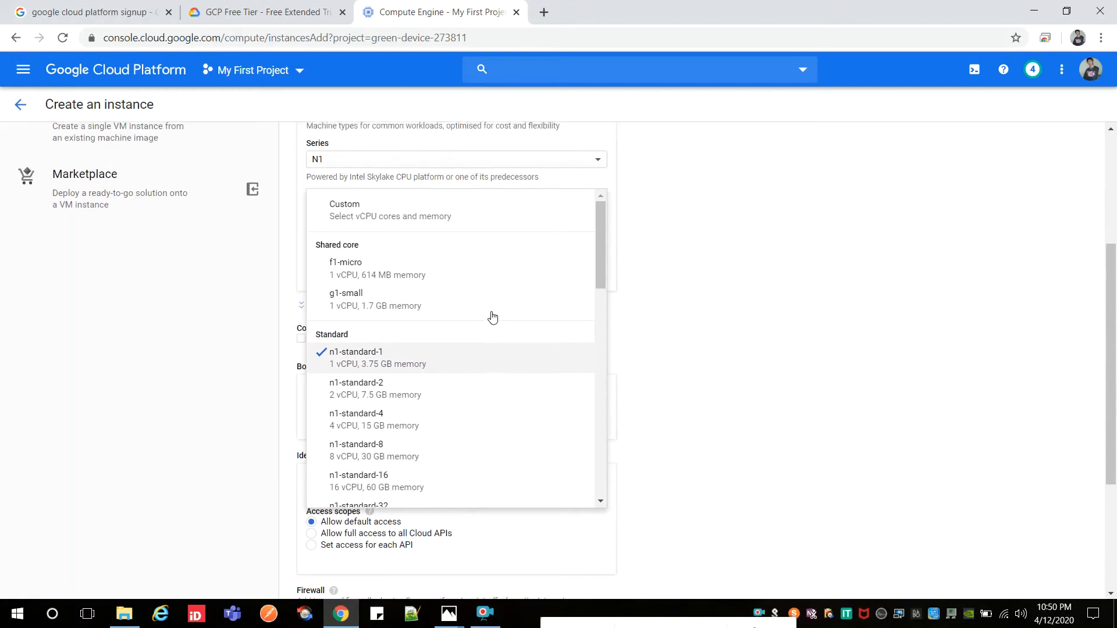
pyautogui.click(428, 397)
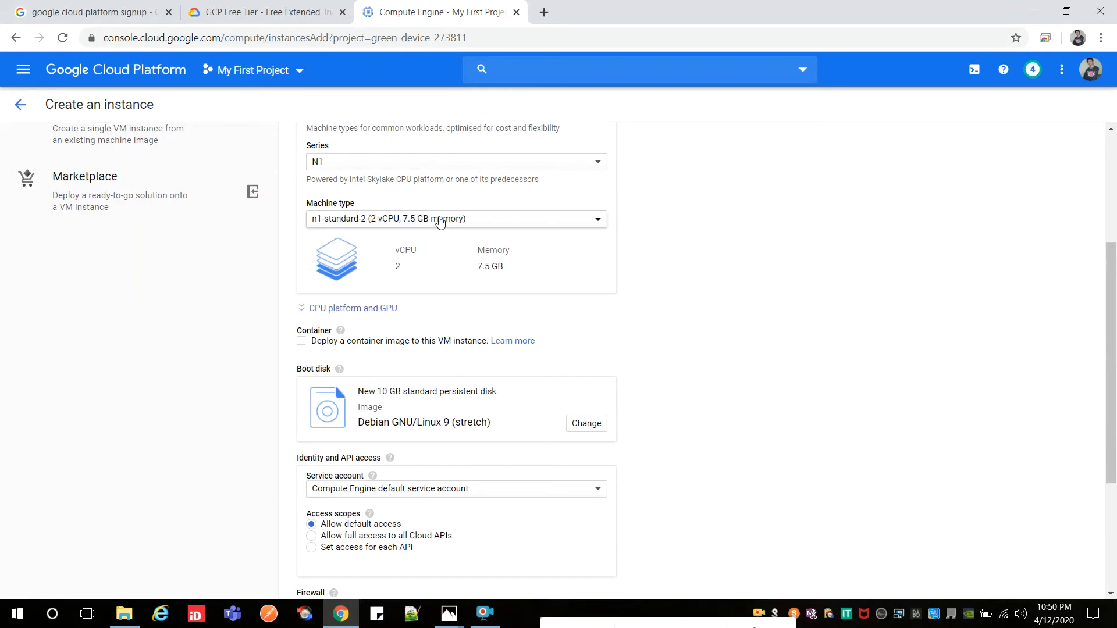
# Step: Expand the CPU platform and GPU settings and view the CPU platform choices, keeping Automatic
pyautogui.scroll(-1, 540, 294)
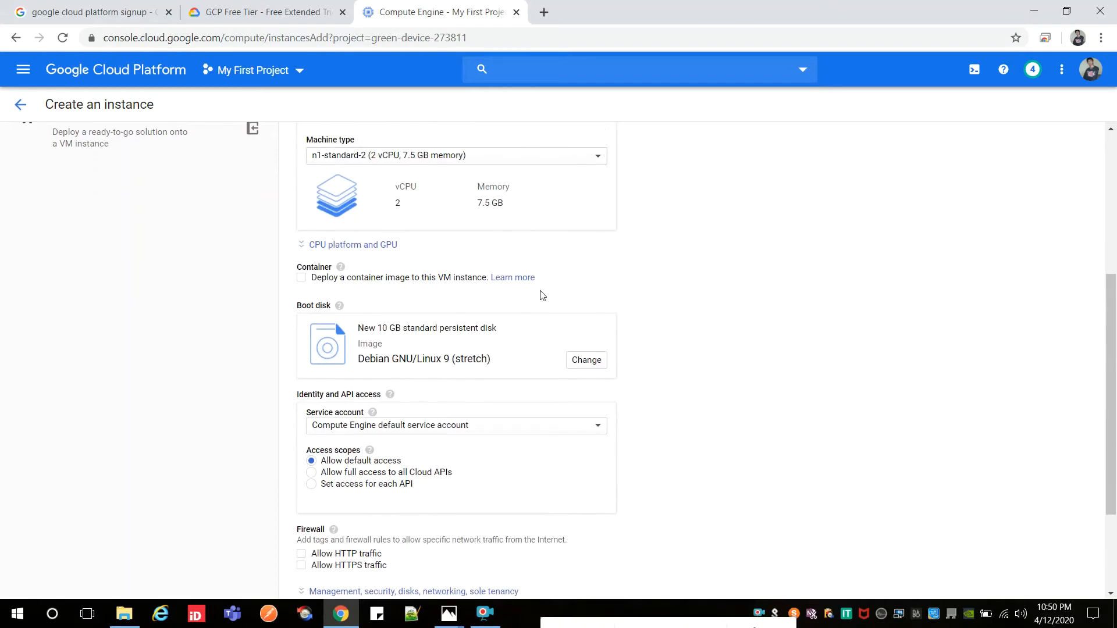
pyautogui.click(367, 245)
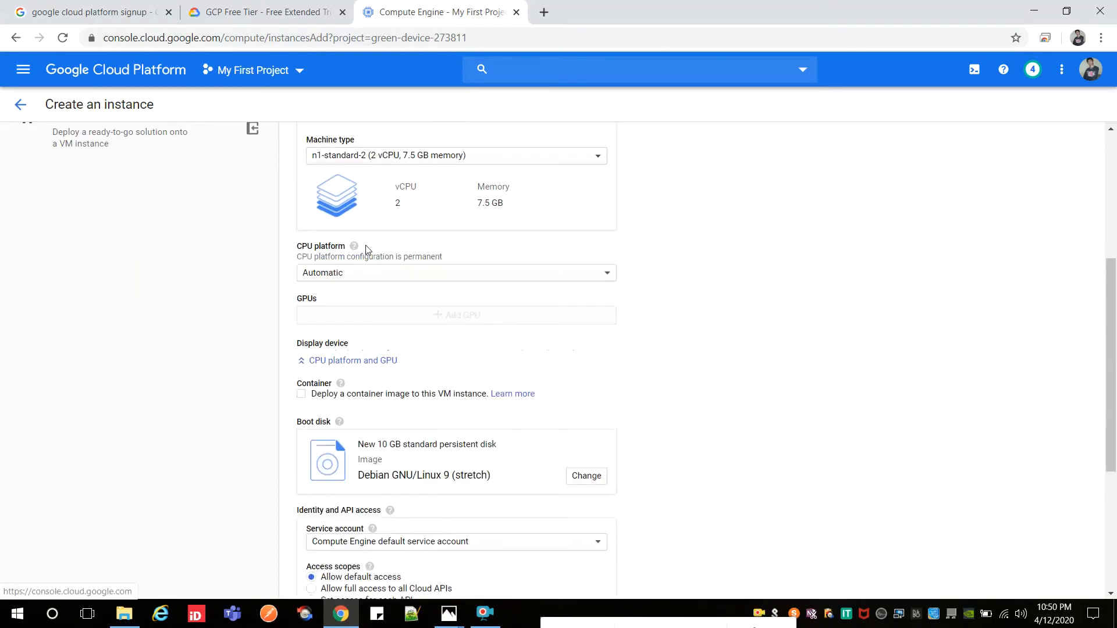
pyautogui.click(391, 277)
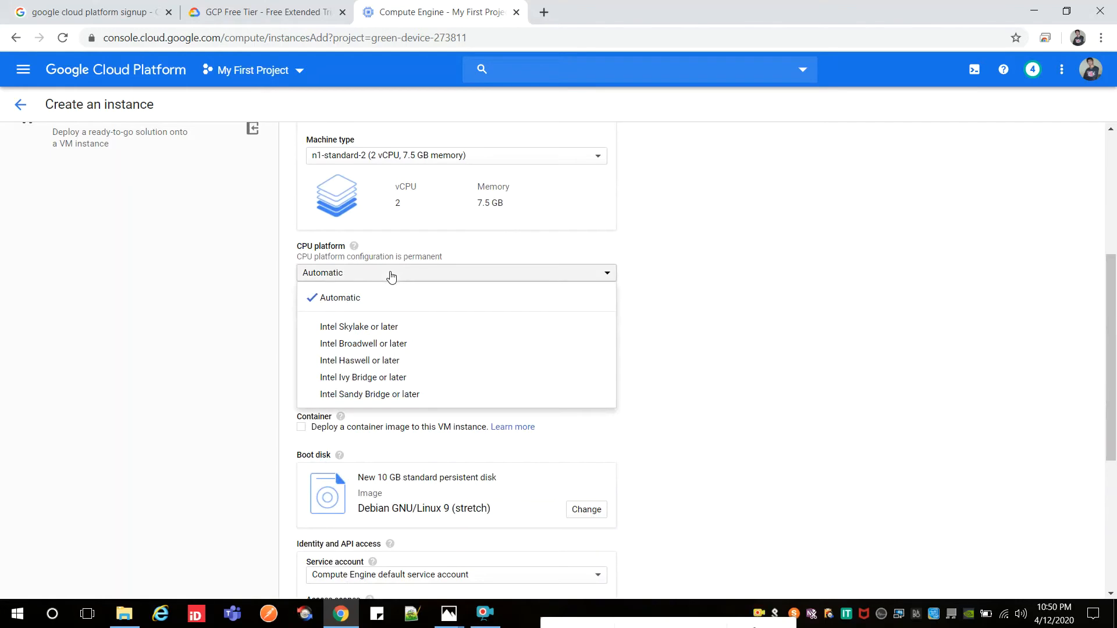
pyautogui.click(391, 277)
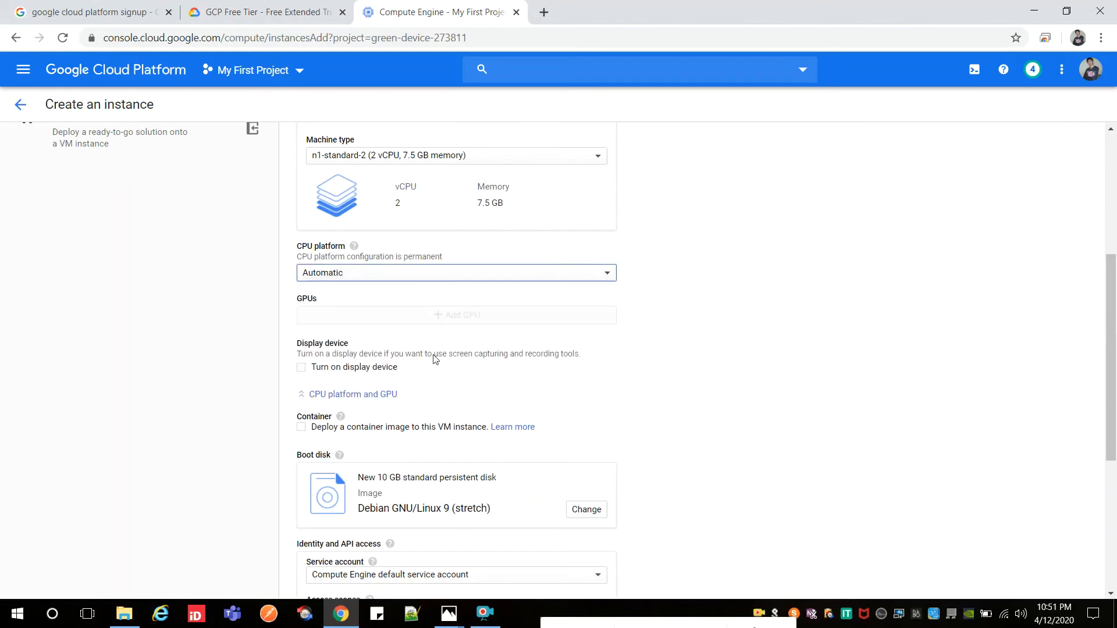
pyautogui.scroll(-1, 432, 359)
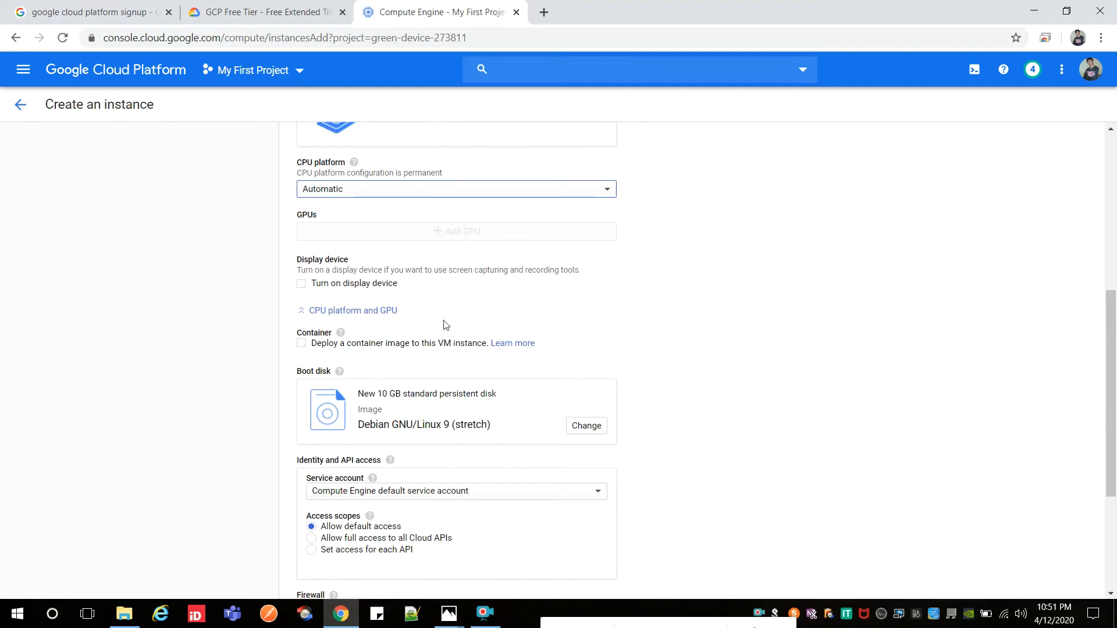
pyautogui.scroll(-1, 445, 324)
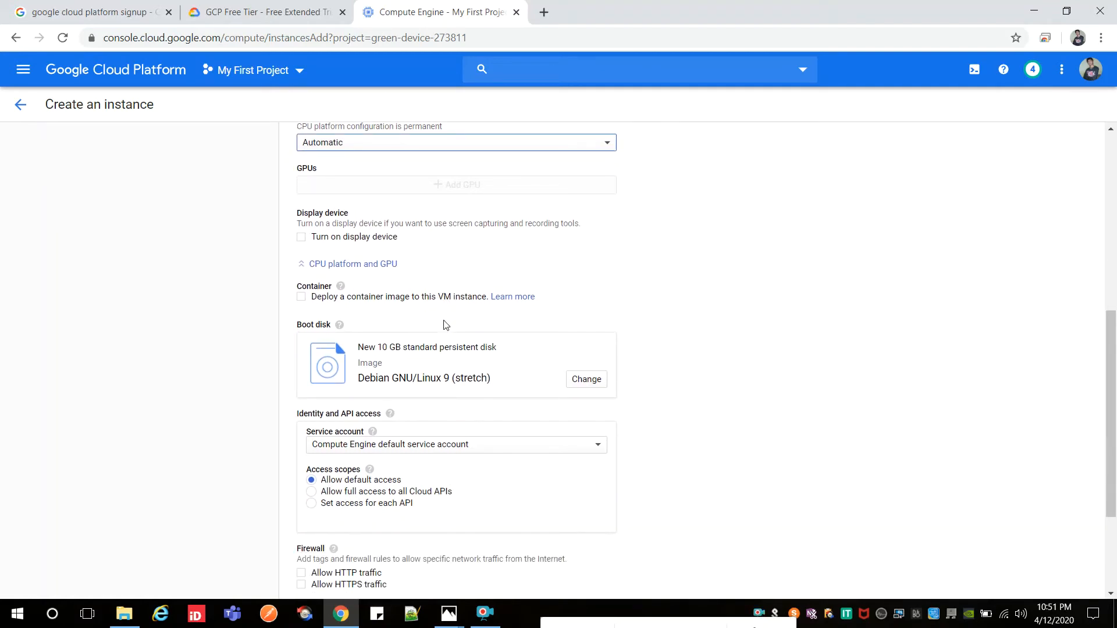
pyautogui.scroll(-1, 446, 325)
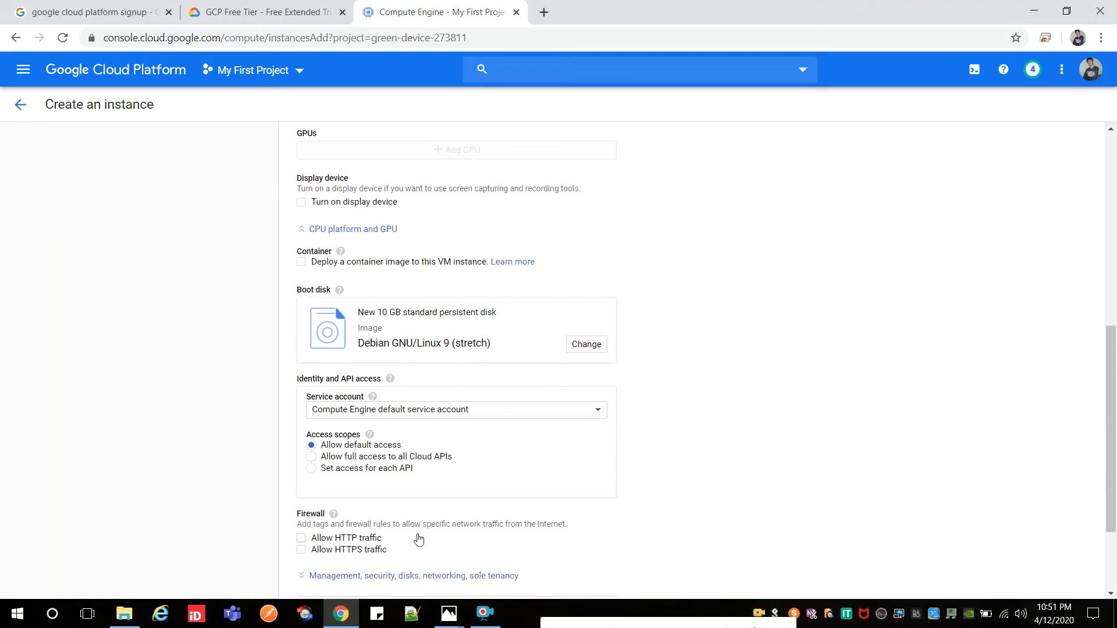
# Step: Switch to Photos to view the guest OS layer in the Hardware_Virtualization.jpg diagram, and return to the instance form
pyautogui.moveTo(447, 616)
pyautogui.click(292, 538)
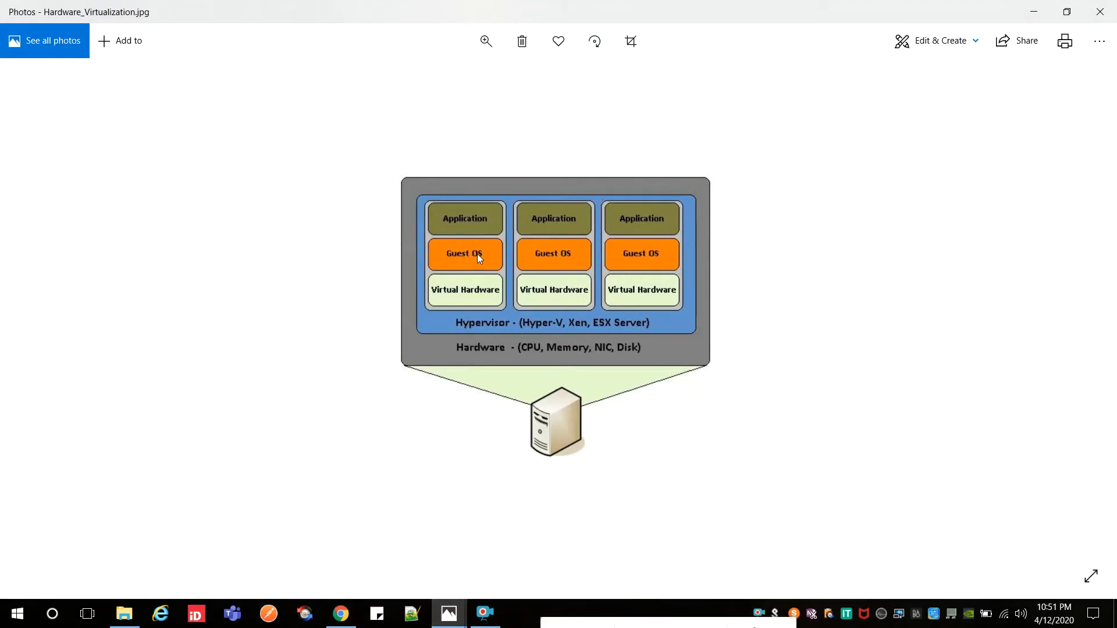
pyautogui.click(1032, 11)
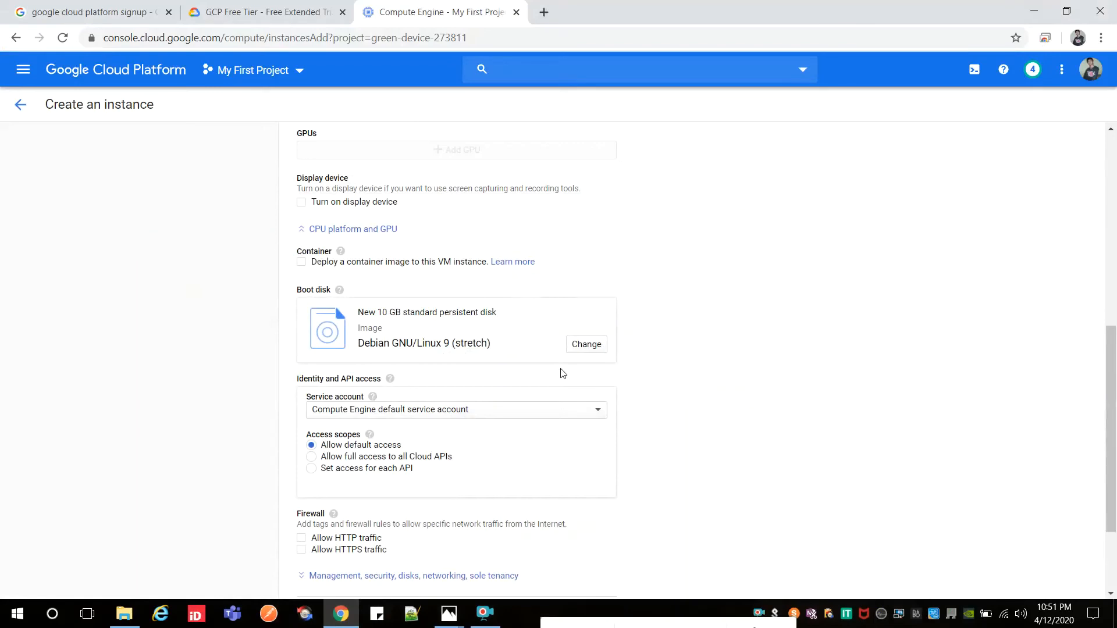
# Step: Change the boot disk's operating system to Ubuntu and check the versions offered, keeping Ubuntu 16.04 LTS
pyautogui.click(587, 343)
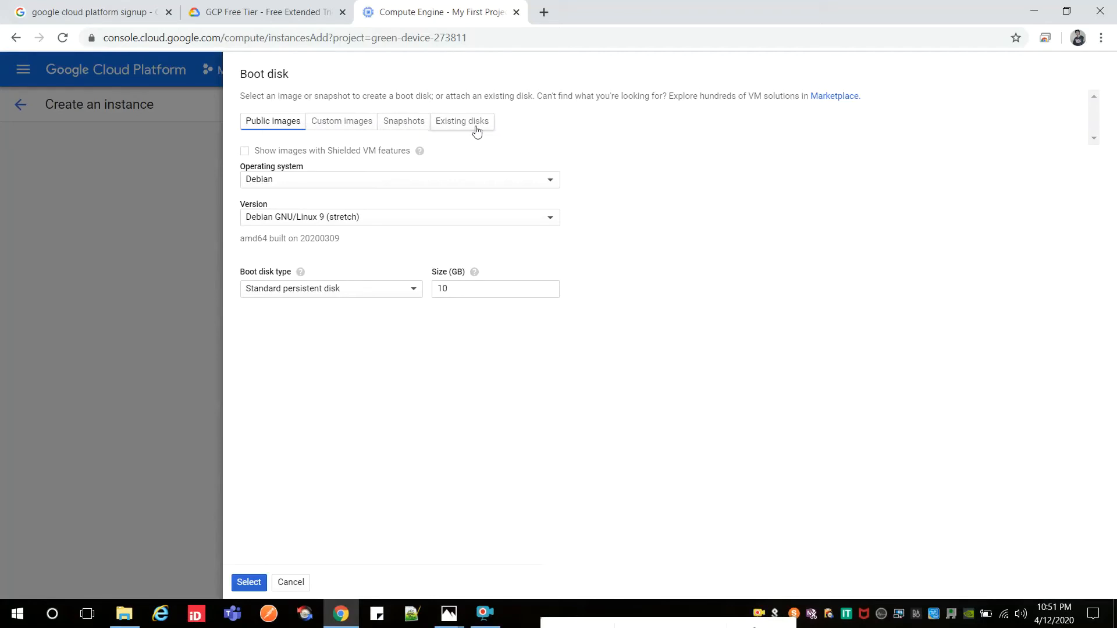
pyautogui.click(395, 188)
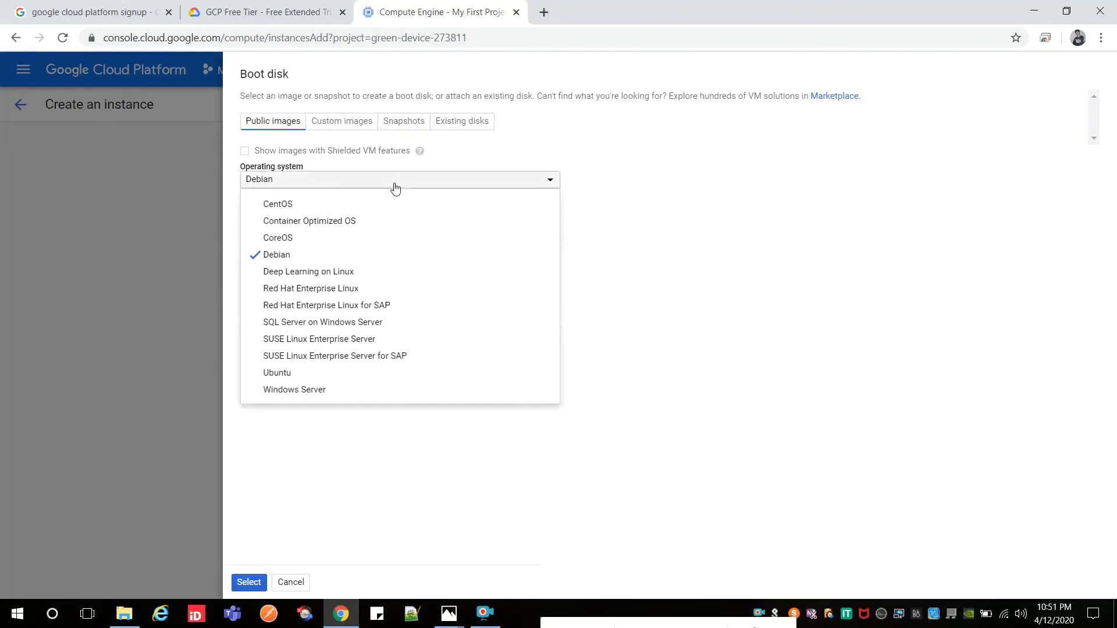
pyautogui.click(338, 379)
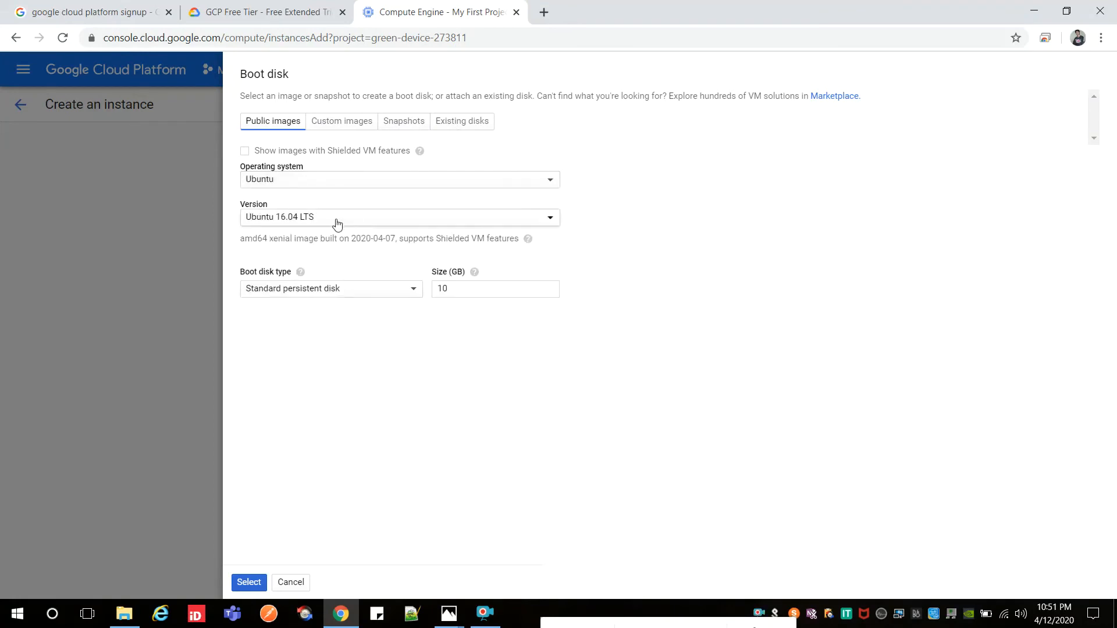
pyautogui.click(301, 179)
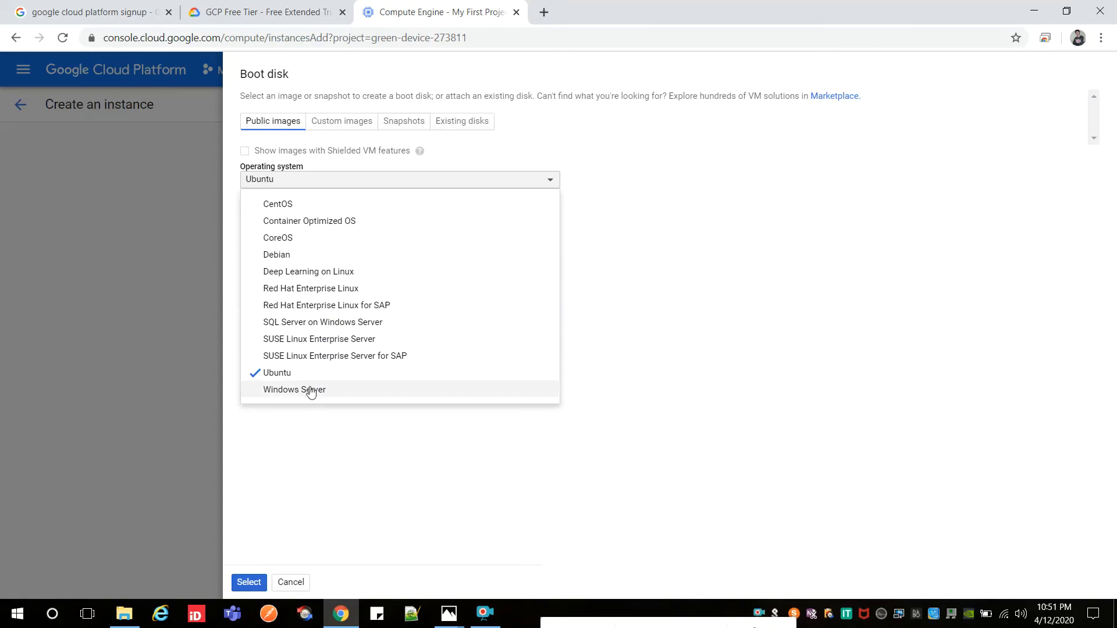
pyautogui.click(456, 459)
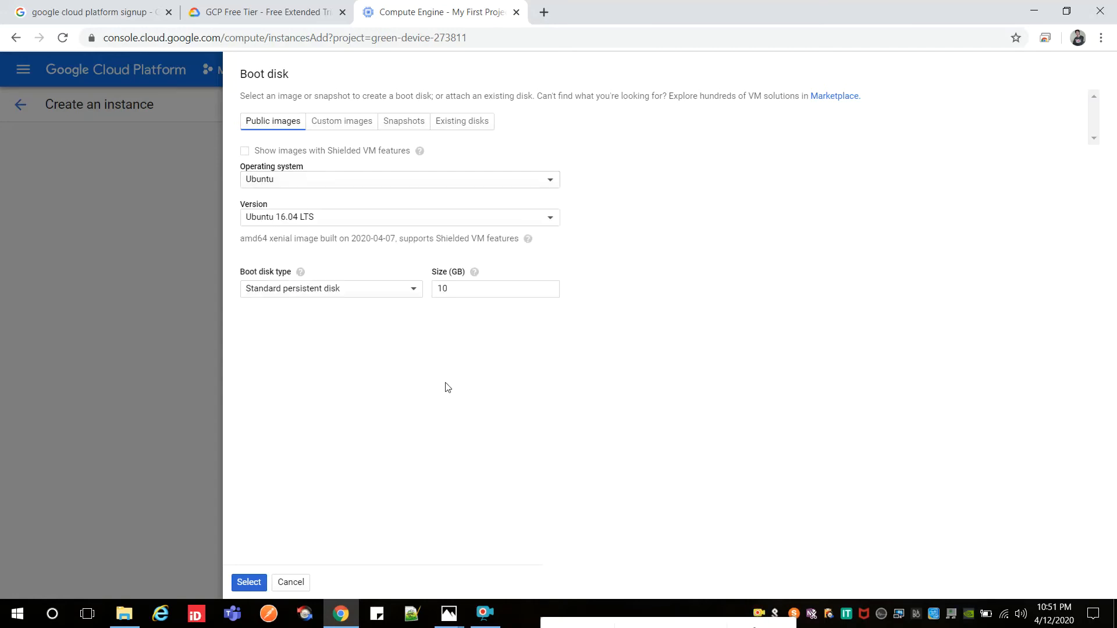
pyautogui.click(392, 219)
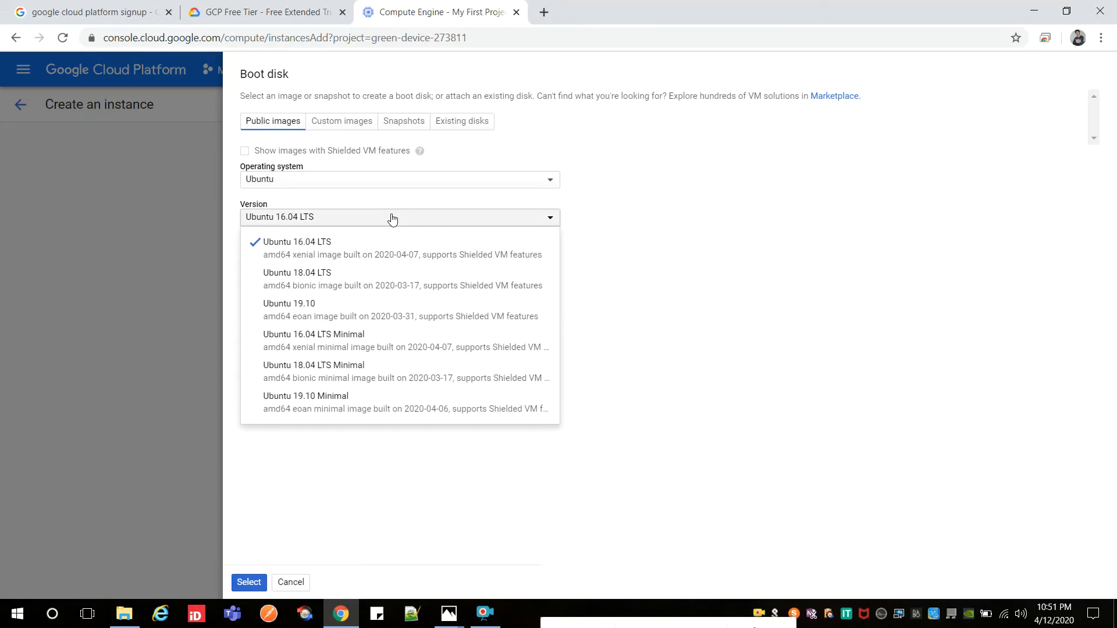
pyautogui.click(391, 218)
# Step: Set the boot disk size to 20 GB, keep the standard persistent disk type and apply the boot disk selection
pyautogui.moveTo(465, 283); pyautogui.dragTo(414, 288)
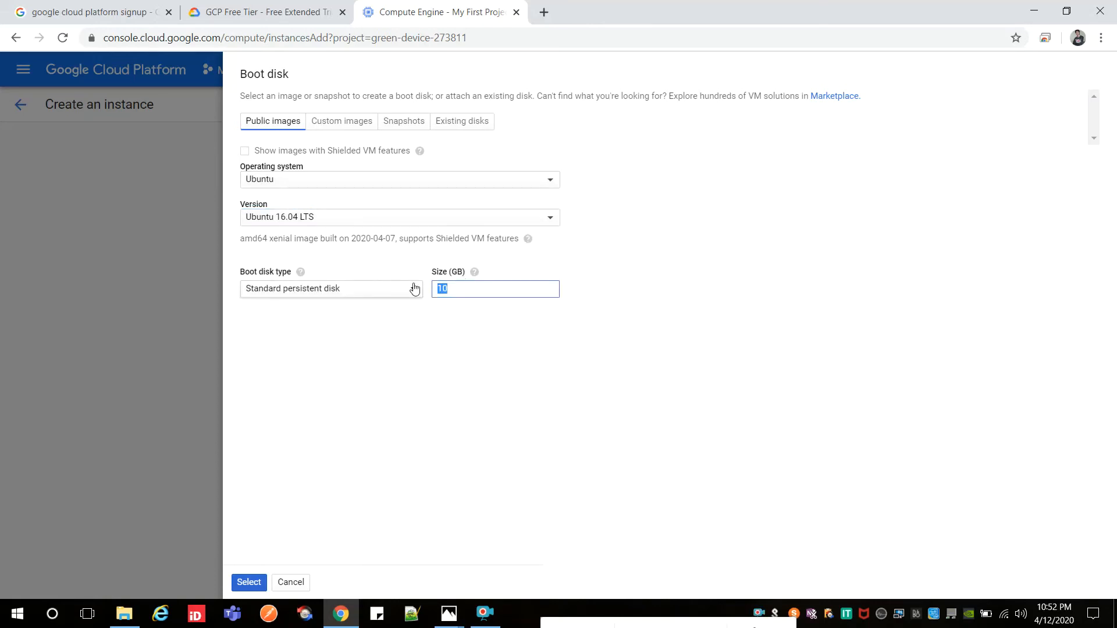
pyautogui.write('20')
pyautogui.click(462, 331)
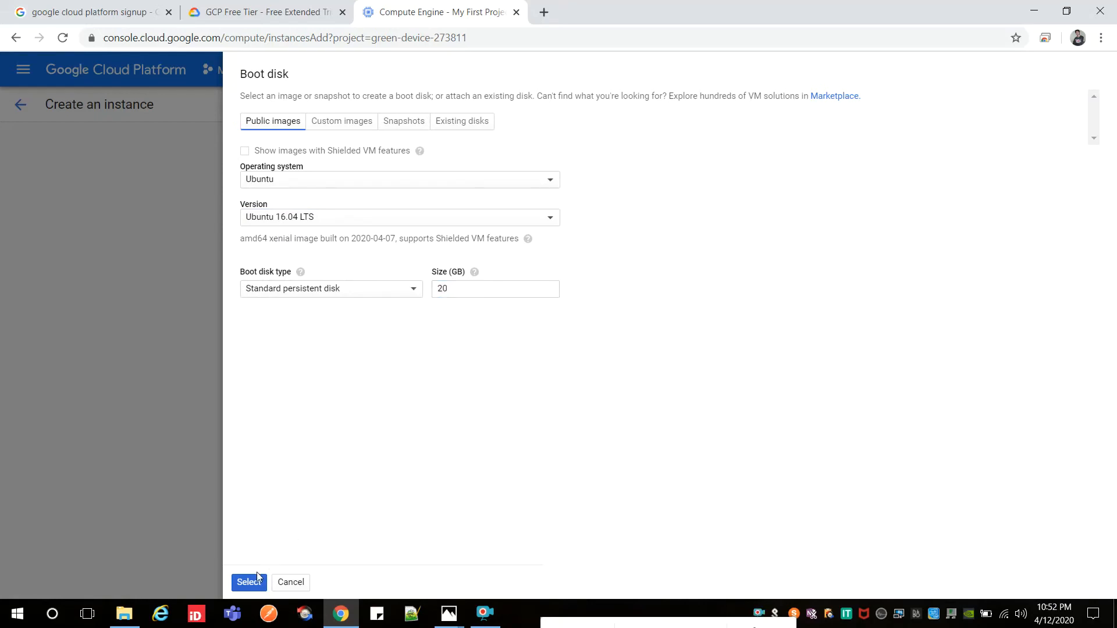
pyautogui.click(336, 292)
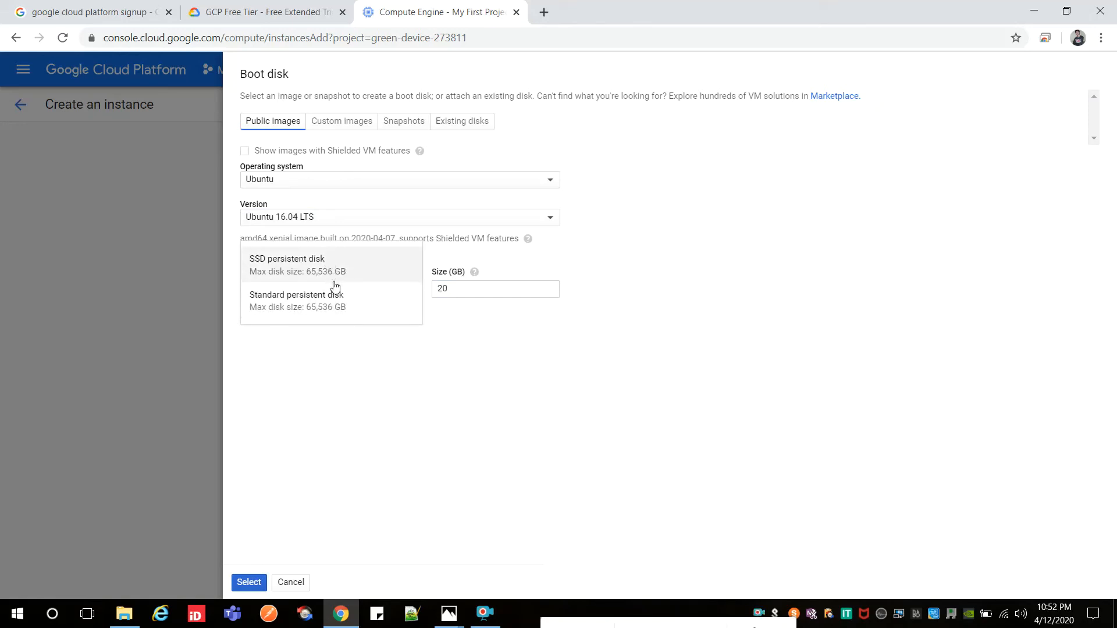
pyautogui.click(321, 312)
pyautogui.click(252, 580)
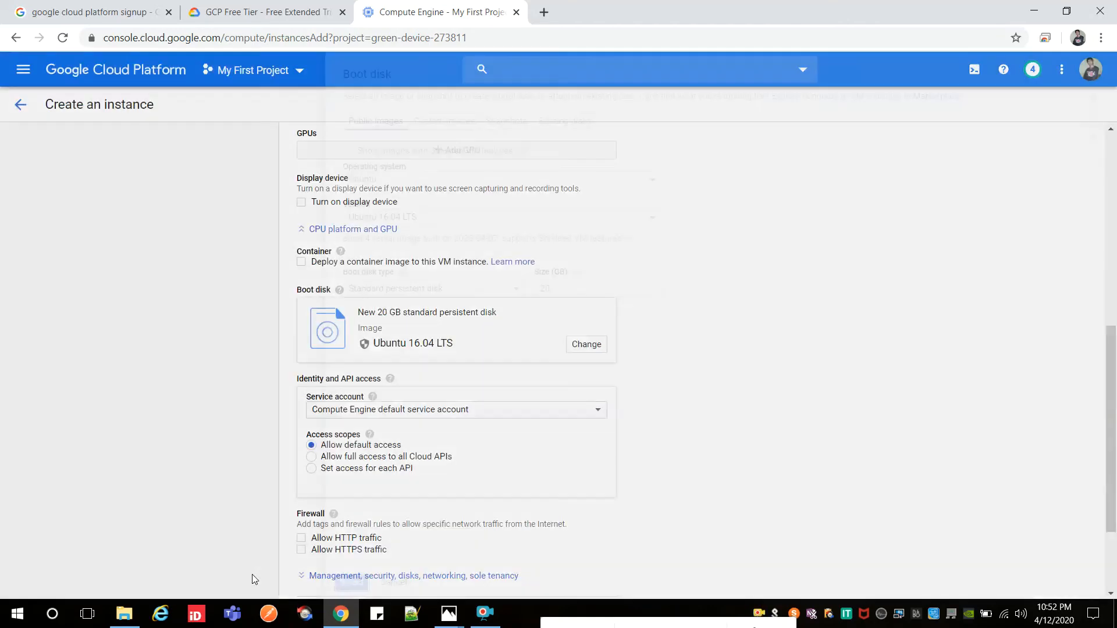
# Step: Allow both HTTP and HTTPS traffic in the instance's firewall settings
pyautogui.scroll(-2, 516, 461)
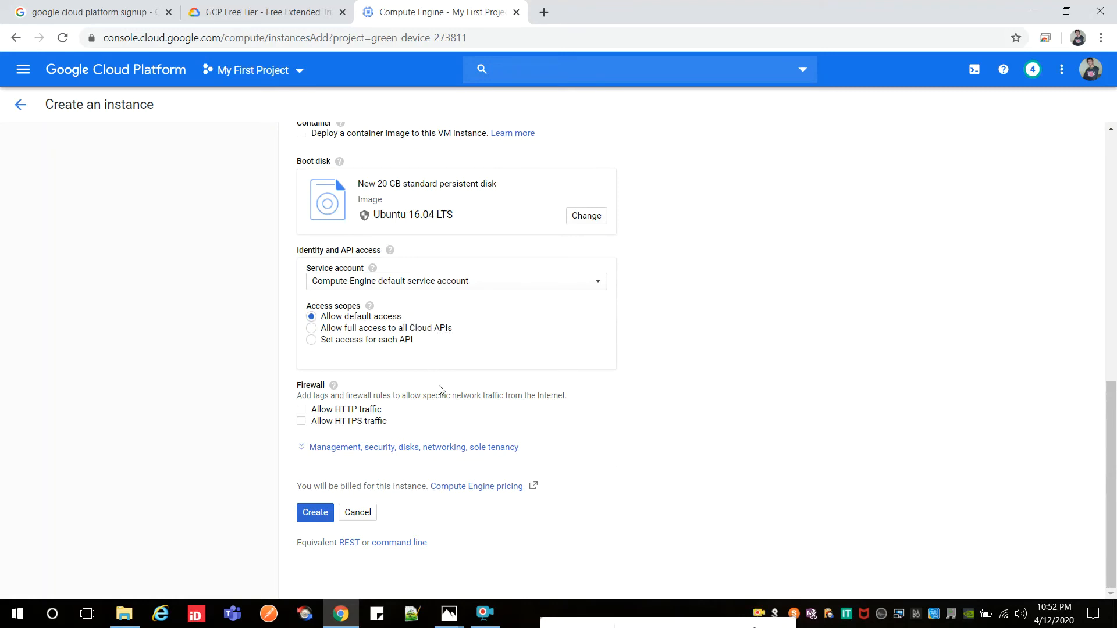
pyautogui.click(300, 410)
pyautogui.click(302, 425)
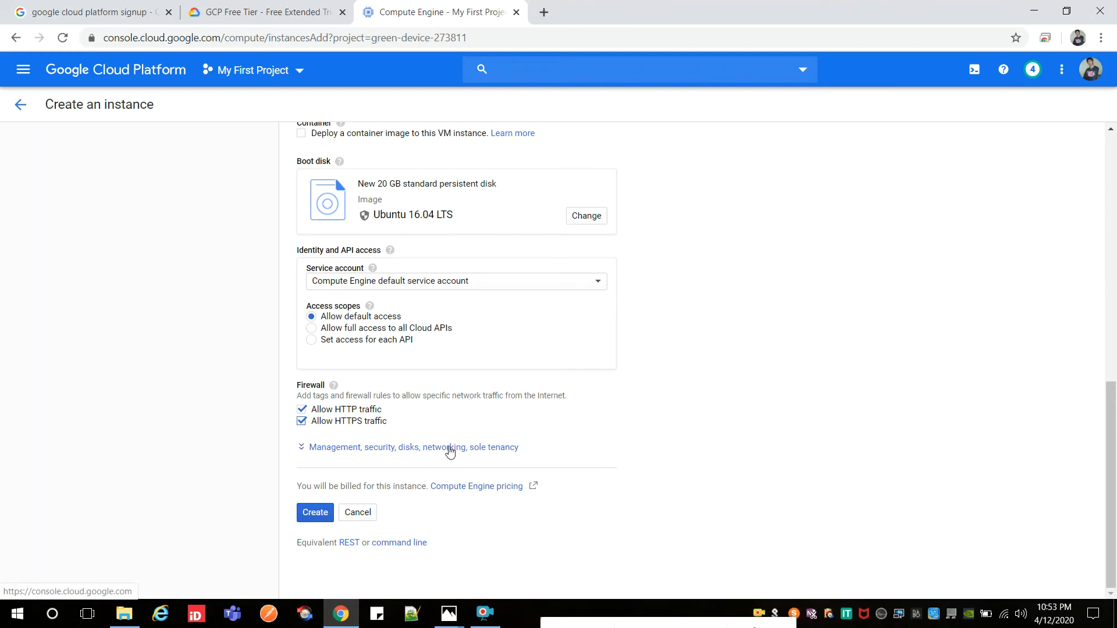
# Step: Expand the advanced instance settings and examine the management options, including the startup script, and the disk options
pyautogui.click(450, 448)
pyautogui.scroll(-4, 446, 419)
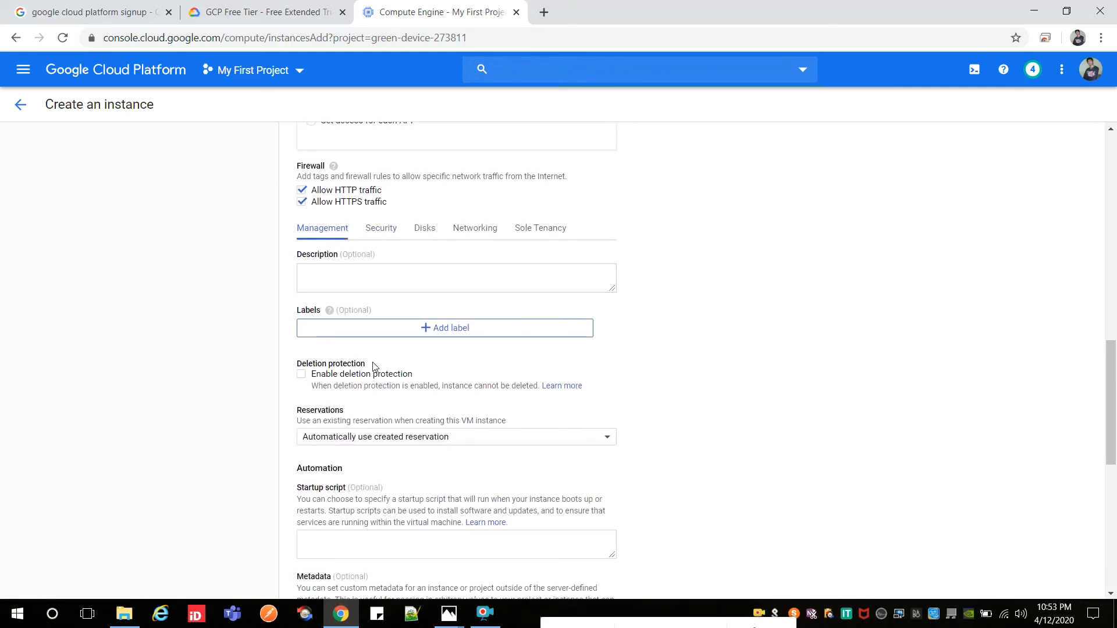
pyautogui.scroll(-3, 376, 367)
pyautogui.scroll(-3, 376, 367)
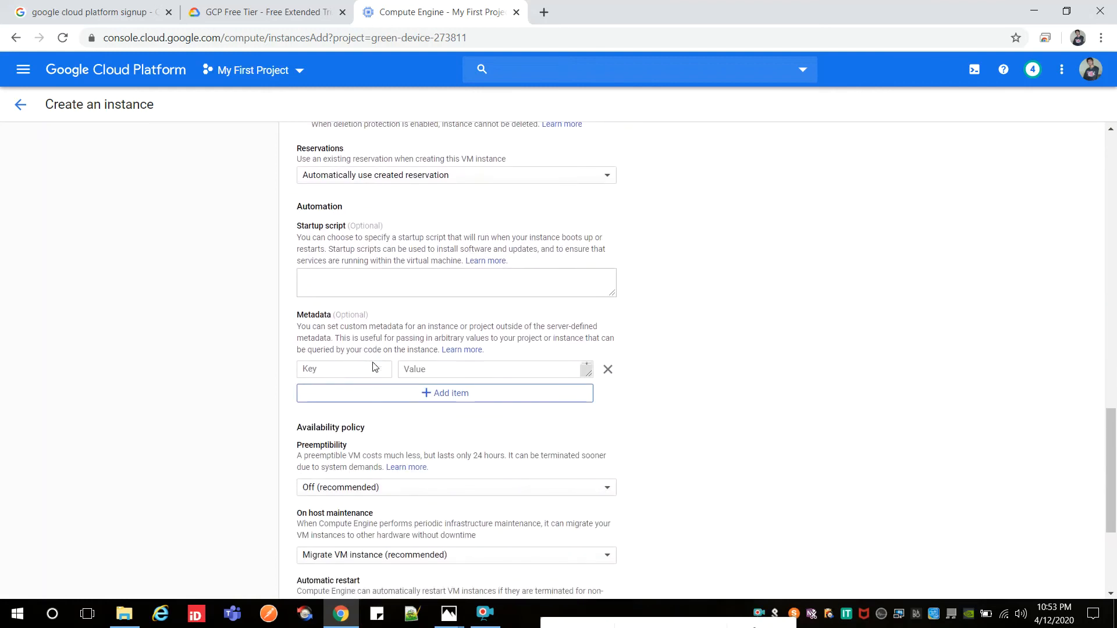
pyautogui.scroll(-3, 373, 363)
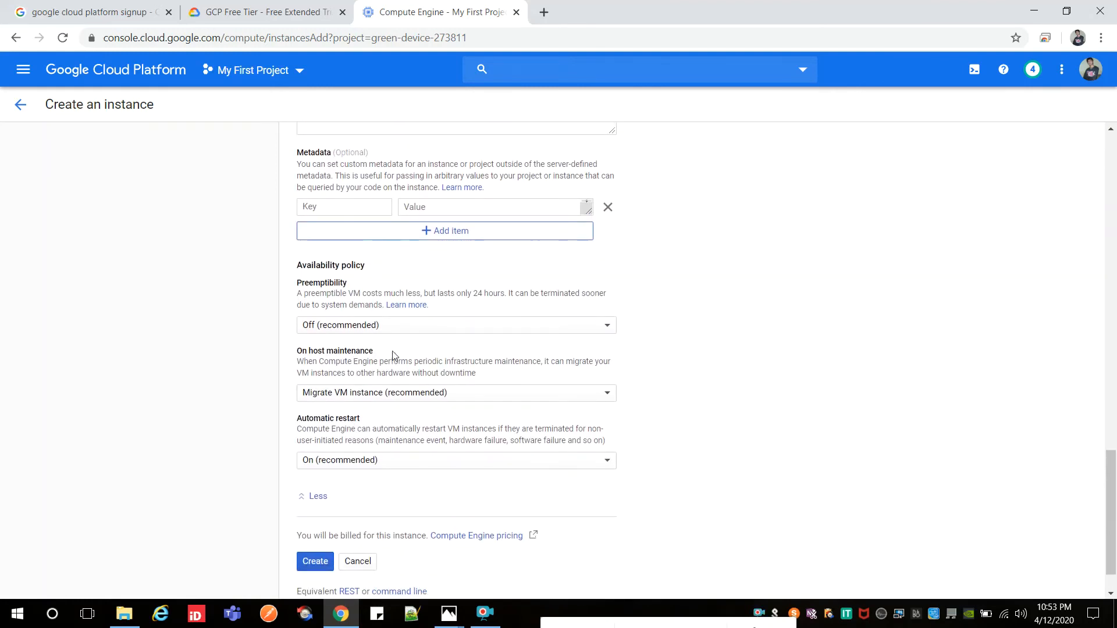
pyautogui.scroll(2, 394, 356)
pyautogui.scroll(1, 394, 356)
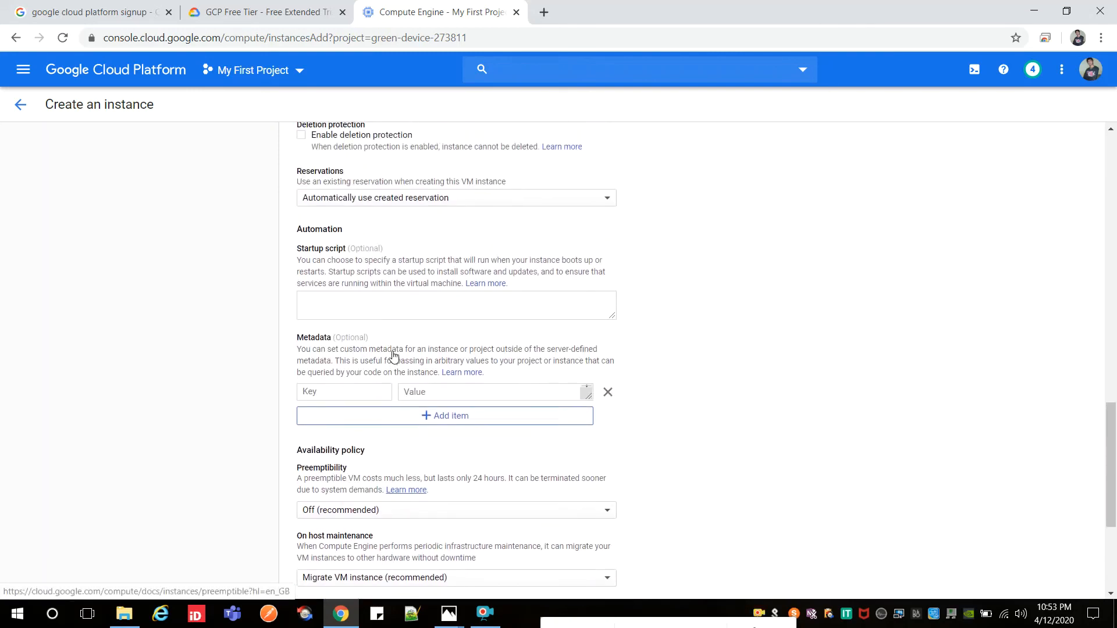
pyautogui.click(376, 294)
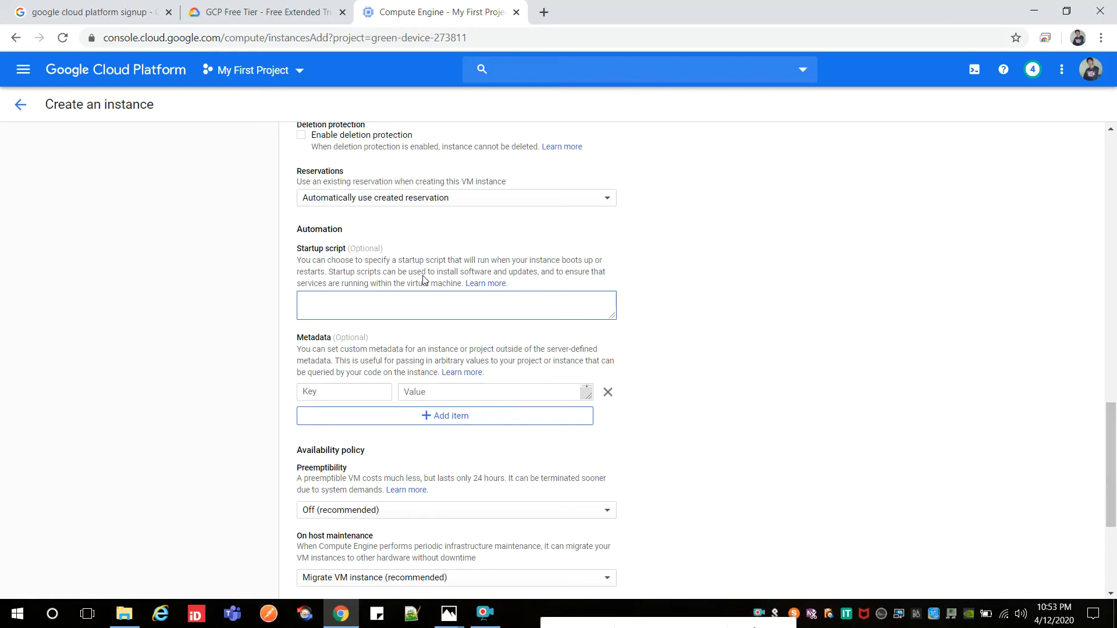
pyautogui.scroll(2, 423, 280)
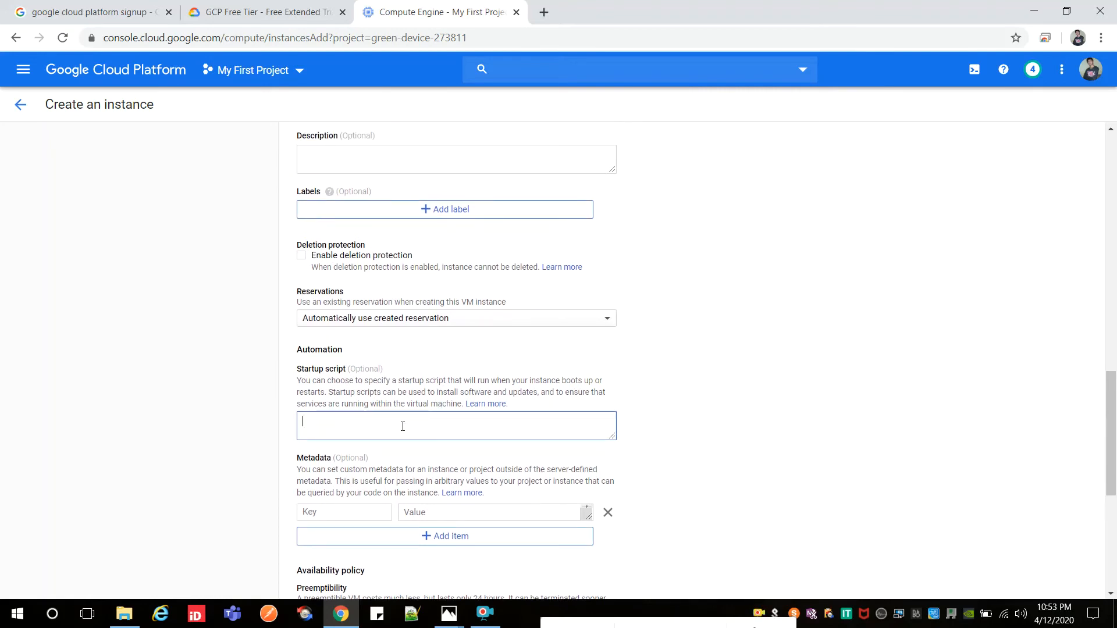
pyautogui.scroll(2, 422, 370)
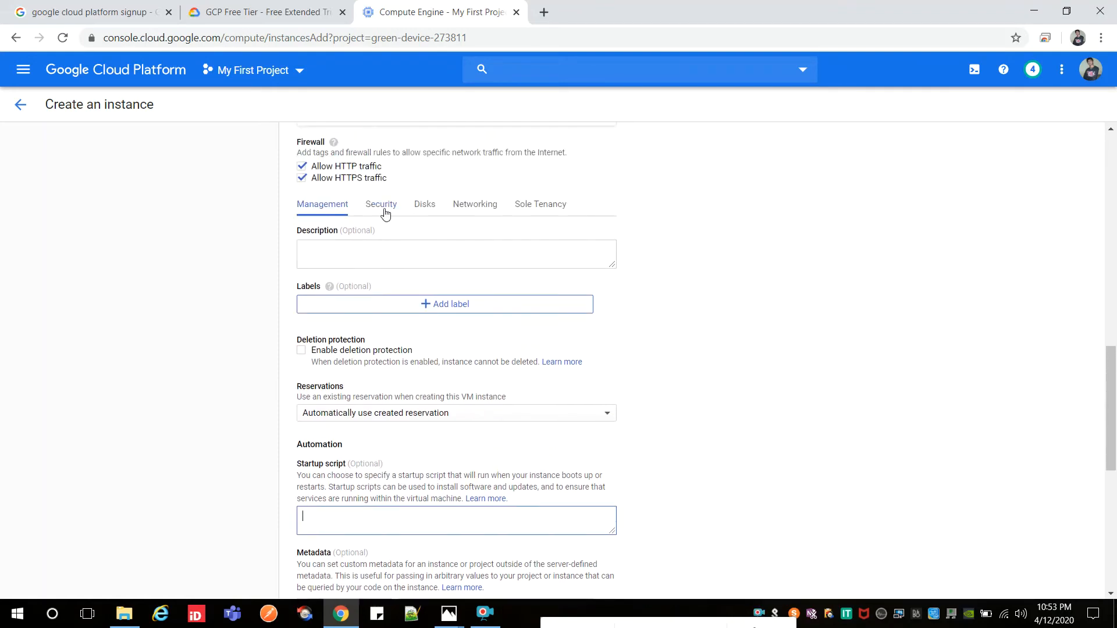
pyautogui.click(425, 211)
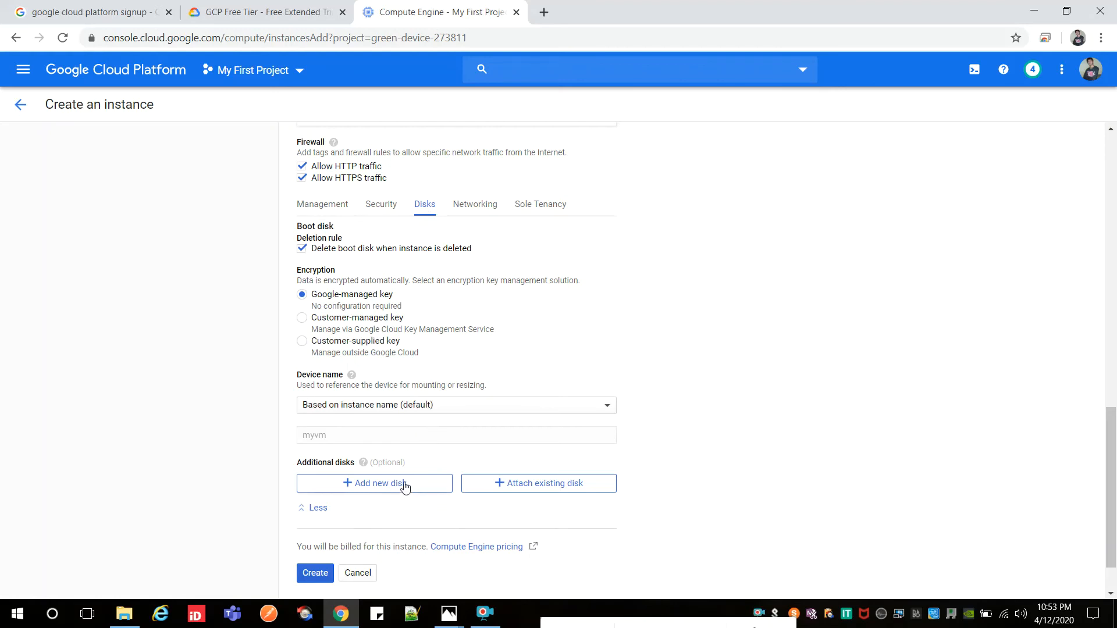
# Step: Review the networking options, collapse the advanced settings and create the instance
pyautogui.click(477, 204)
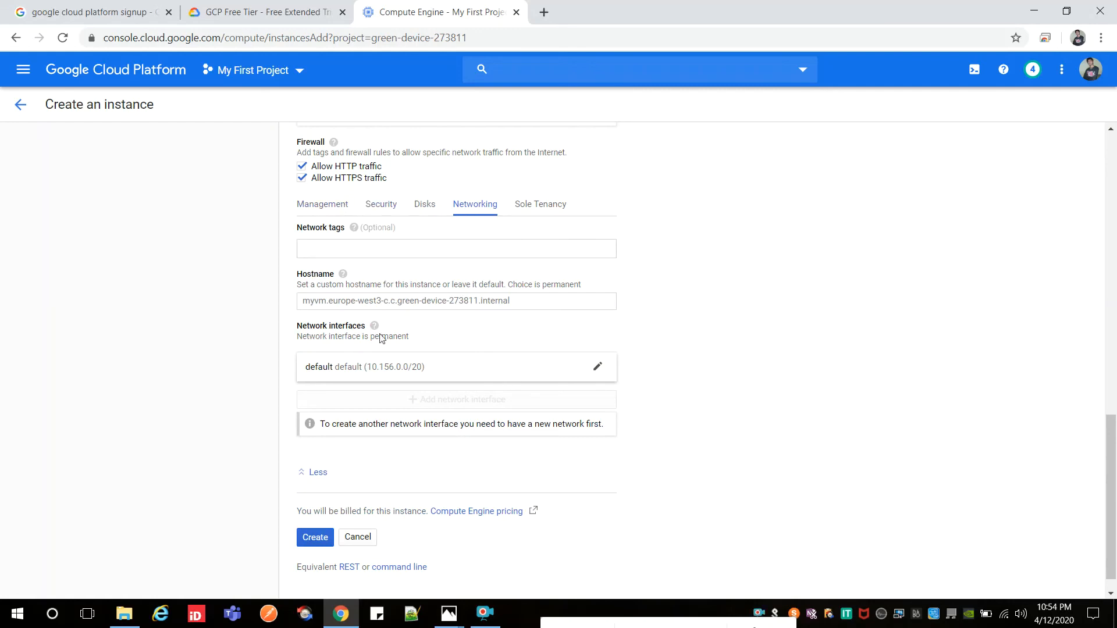
pyautogui.scroll(-1, 389, 413)
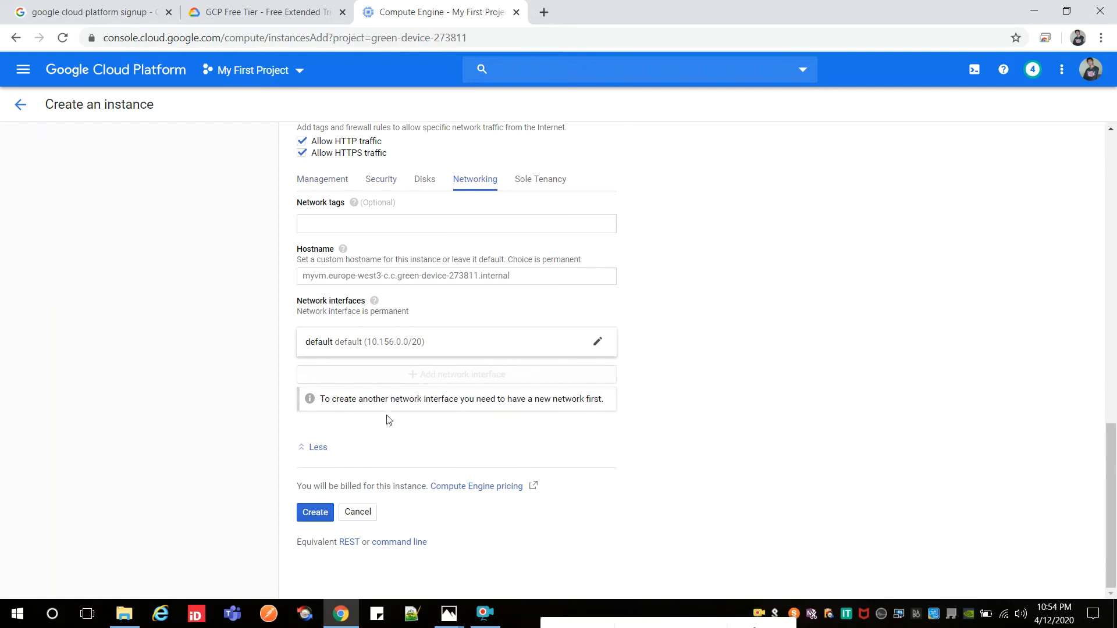
pyautogui.click(317, 447)
pyautogui.click(319, 516)
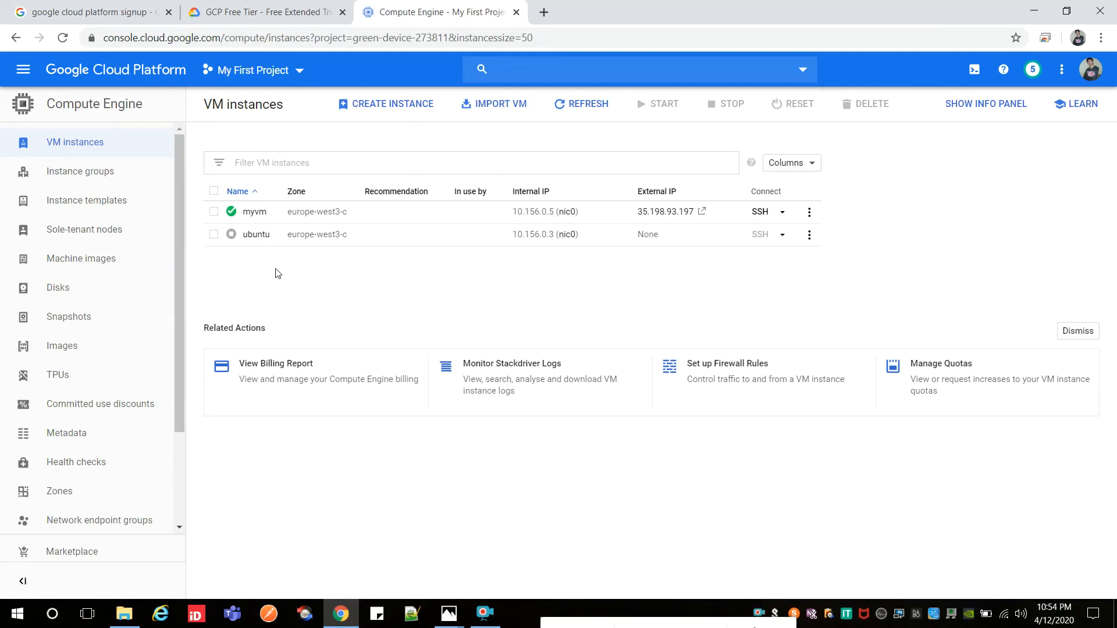
# Step: Examine the SSH connection options for myvm and its instance actions, such as stop, reset and delete
pyautogui.moveTo(232, 210)
pyautogui.click(783, 212)
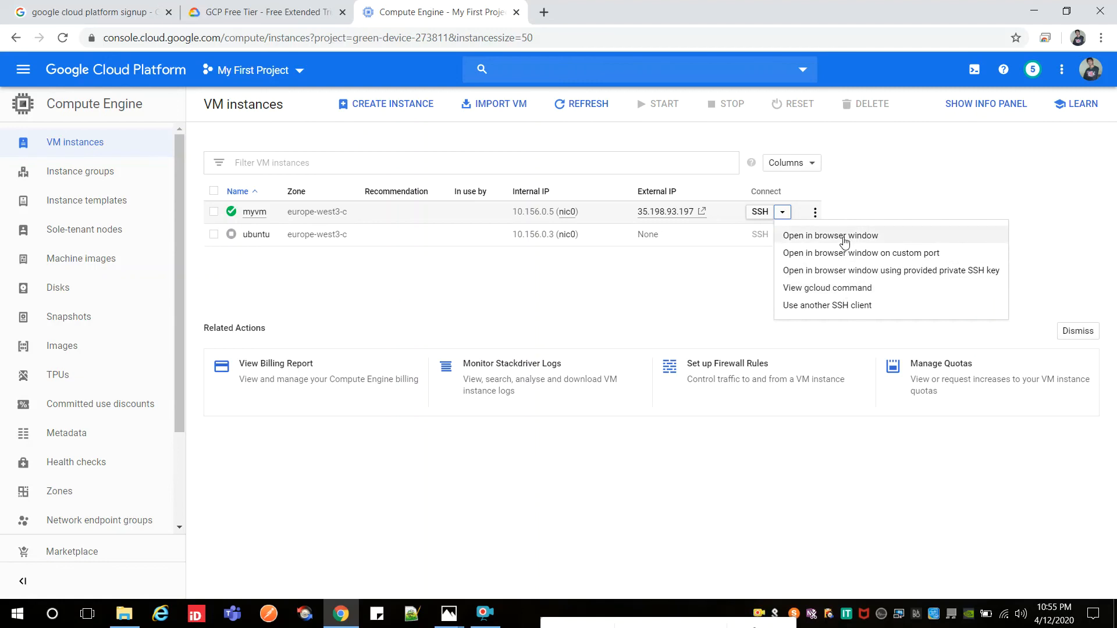
pyautogui.click(815, 212)
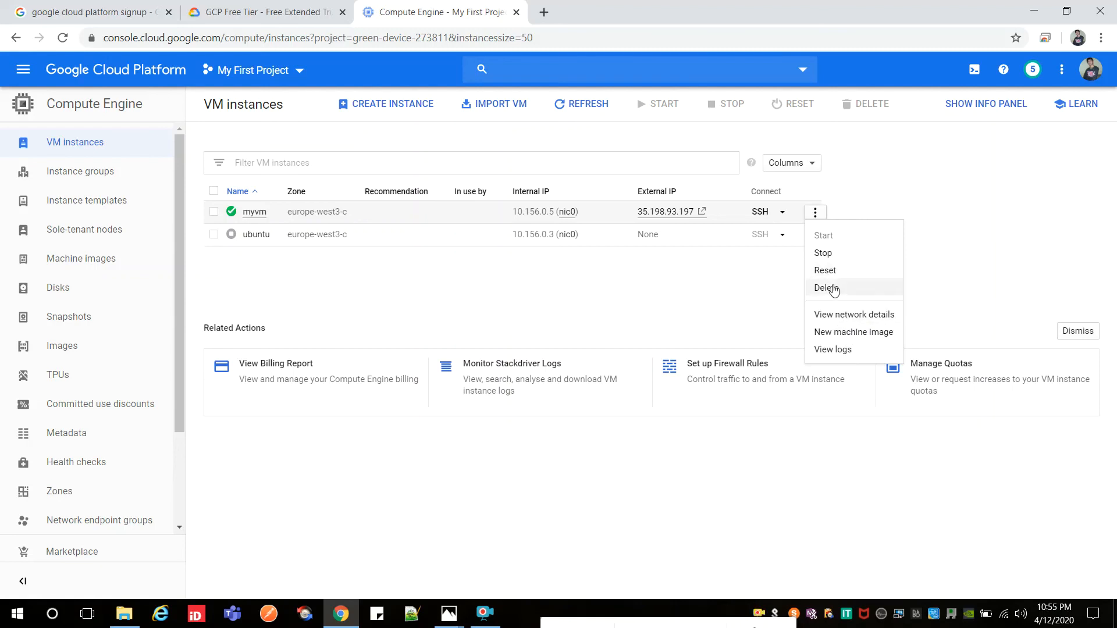
pyautogui.click(783, 273)
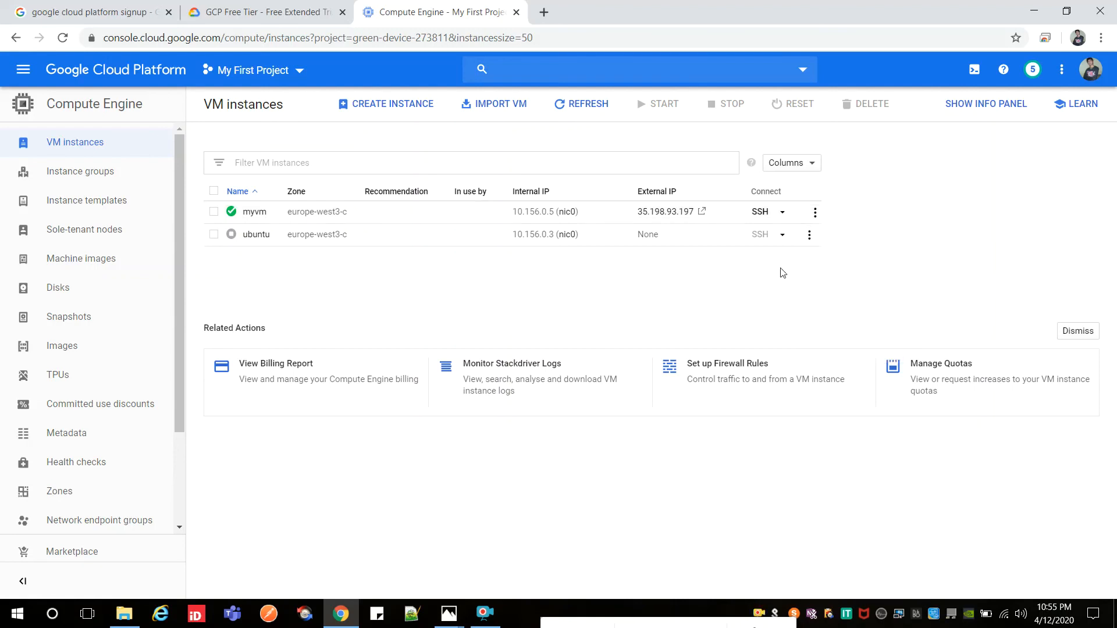
pyautogui.click(817, 216)
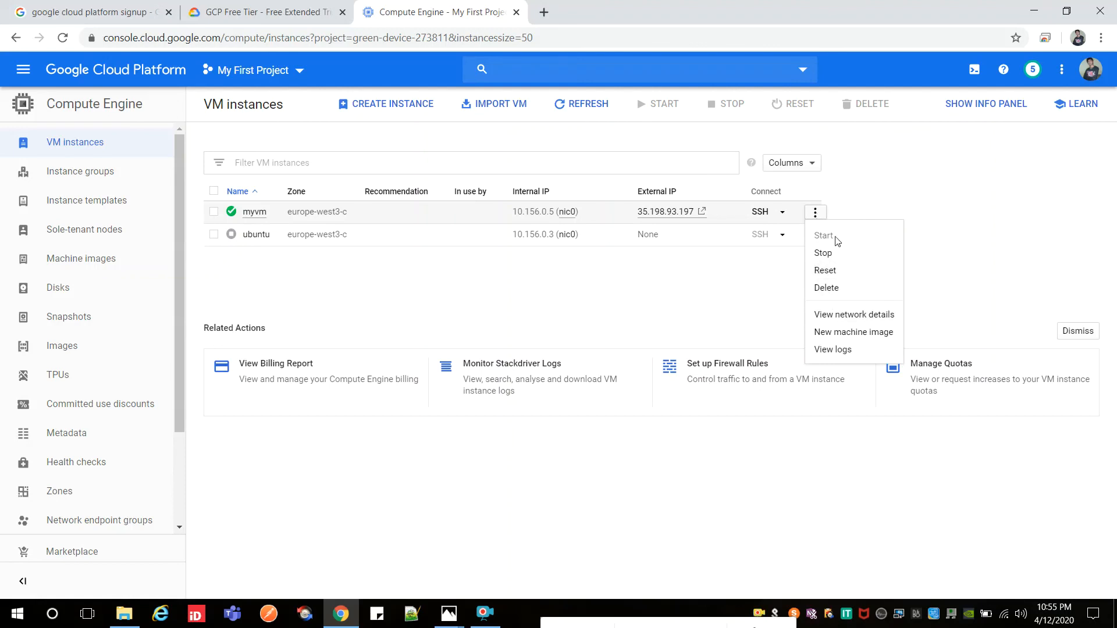
pyautogui.click(768, 258)
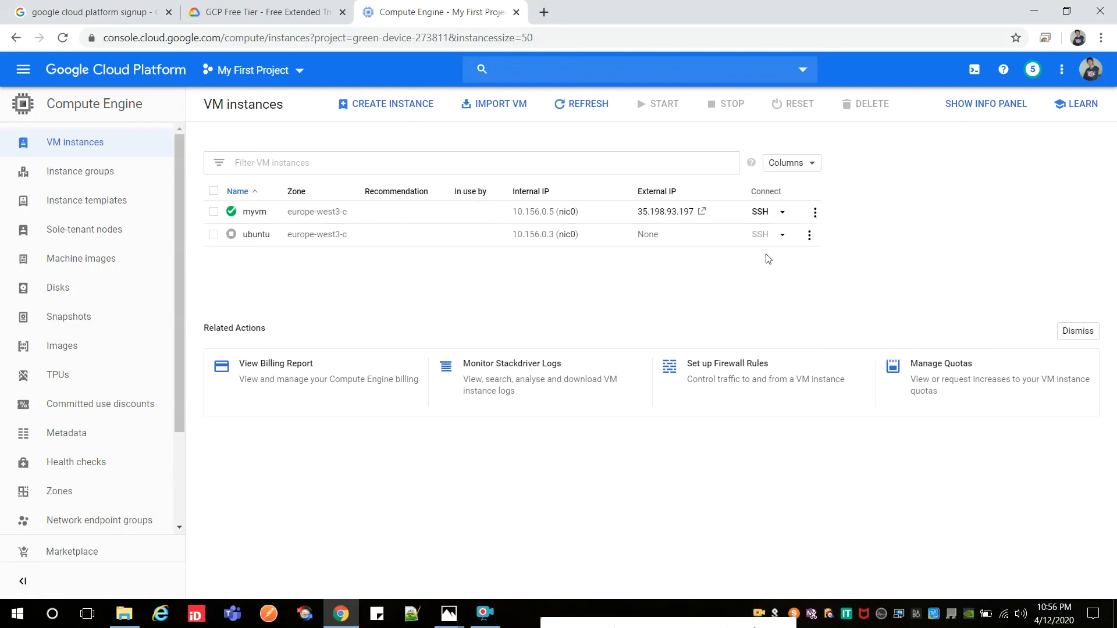
# Step: Open an SSH session to myvm in a browser window and maximize that window
pyautogui.click(783, 213)
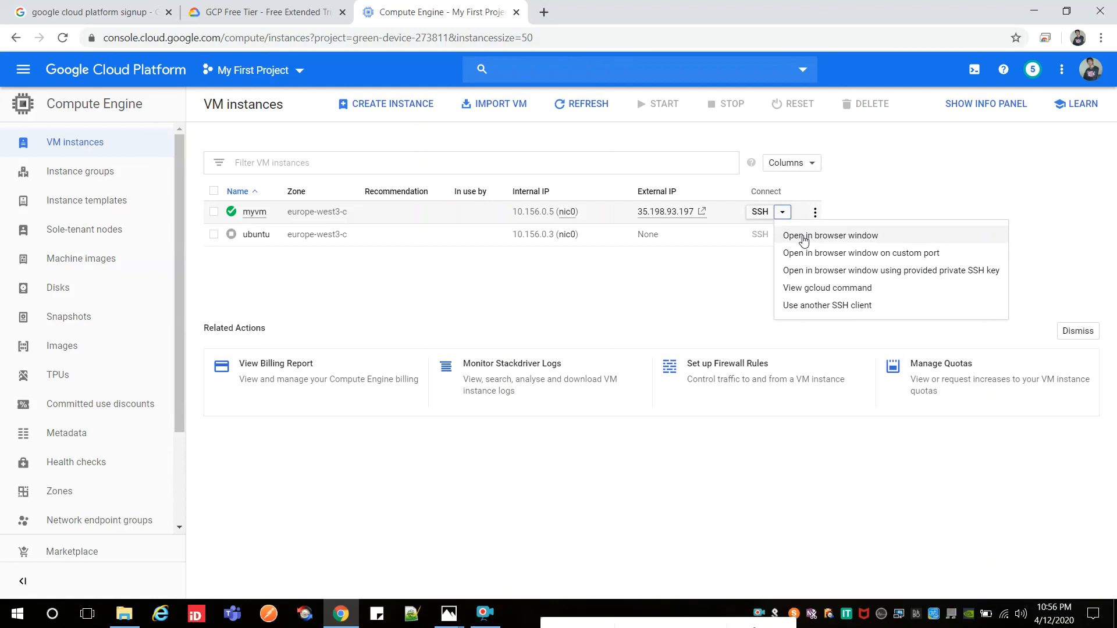
pyautogui.click(803, 238)
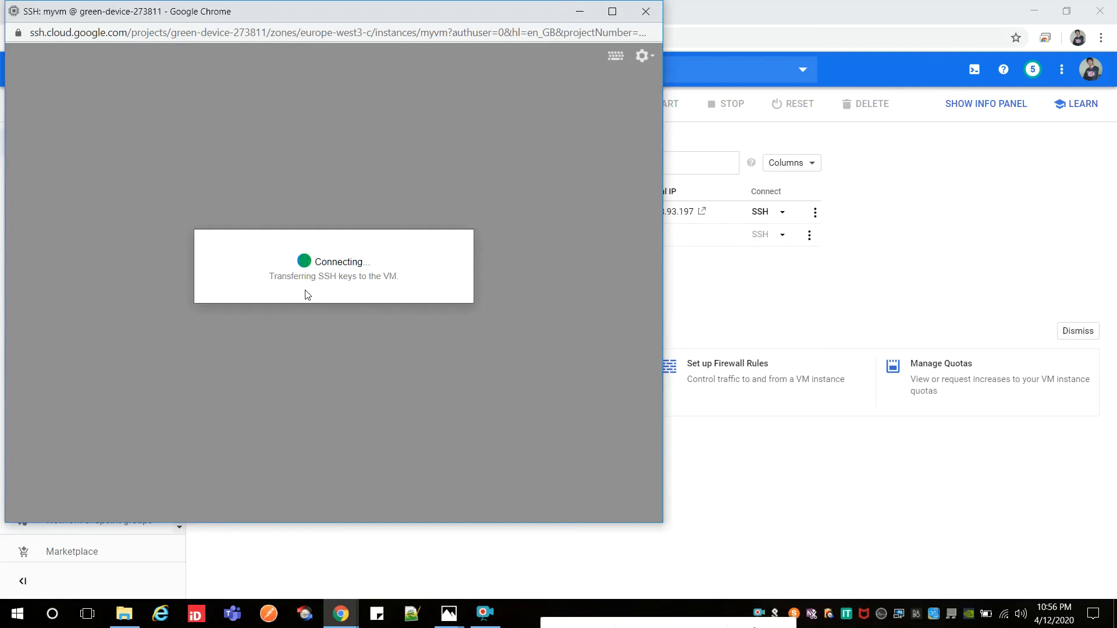
pyautogui.click(621, 10)
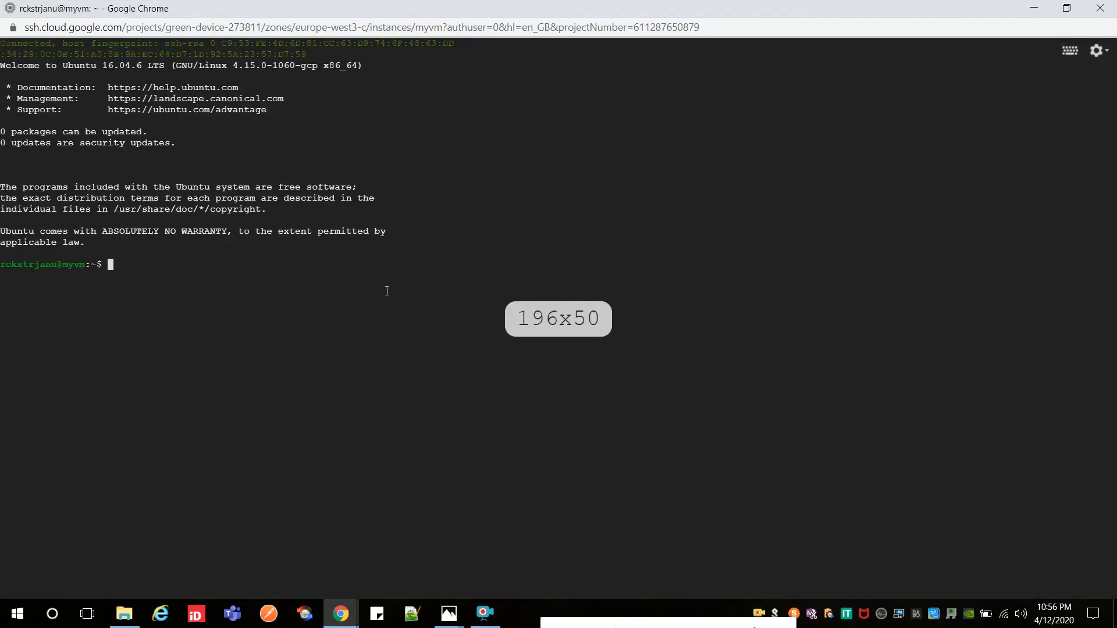
# Step: Highlight the connection status and SSH key type in the terminal's login message, and enter the command df -h at the prompt
pyautogui.doubleClick(33, 43)
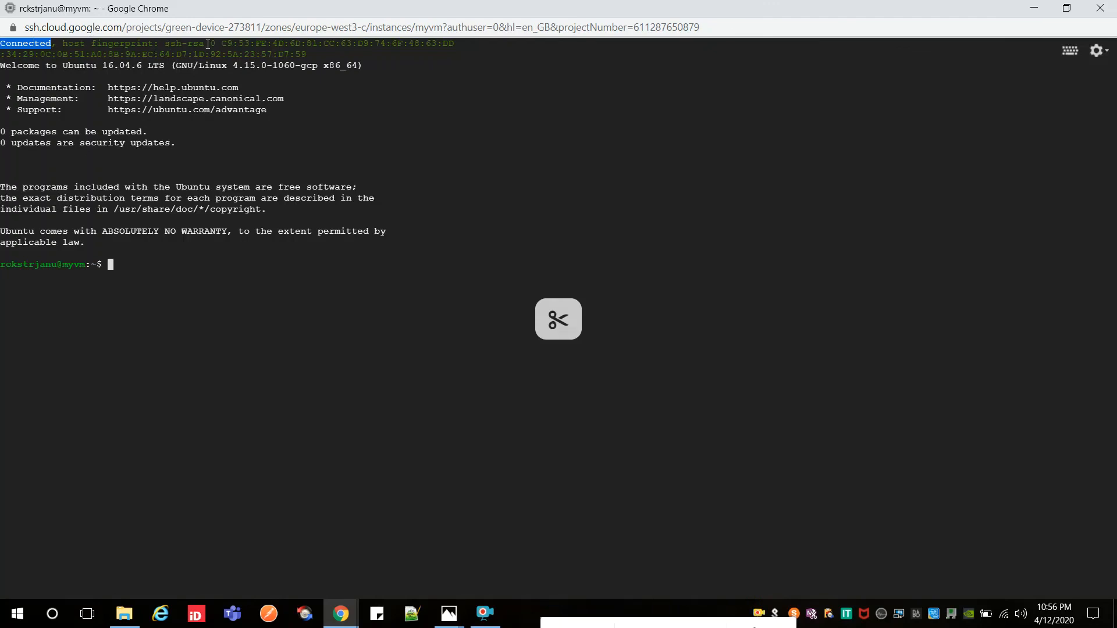
pyautogui.moveTo(166, 43); pyautogui.dragTo(204, 45)
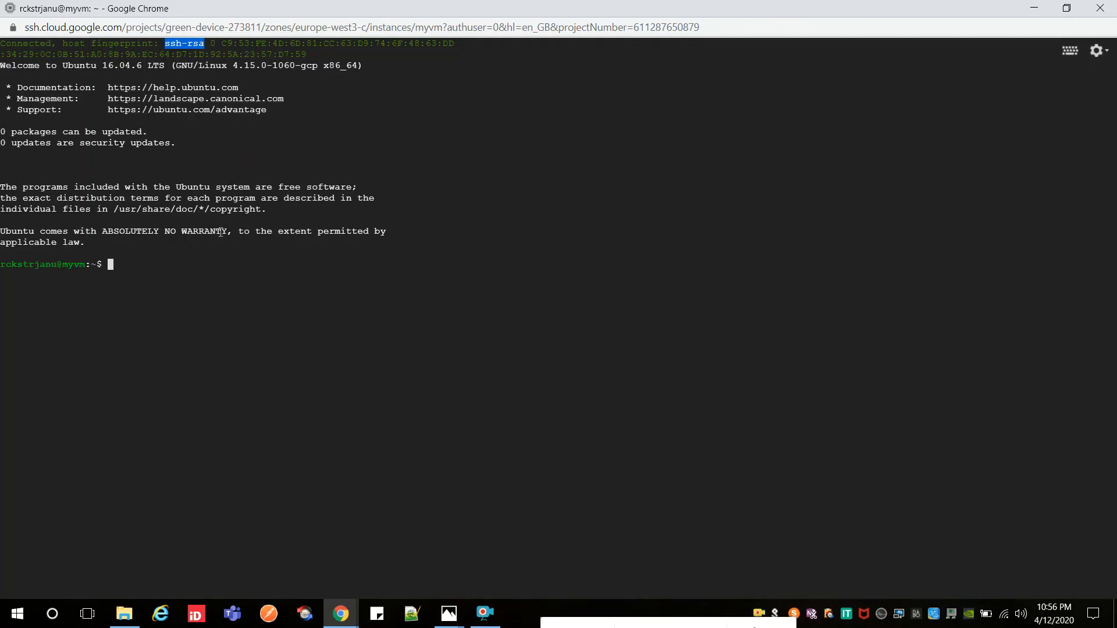
pyautogui.click(162, 261)
pyautogui.write('df -h')
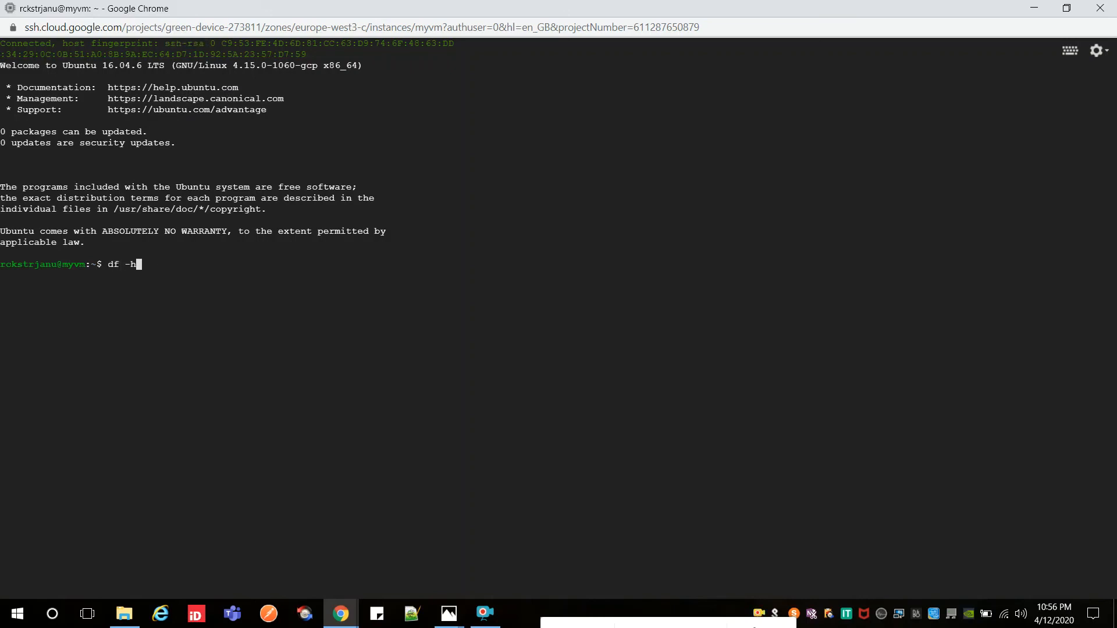